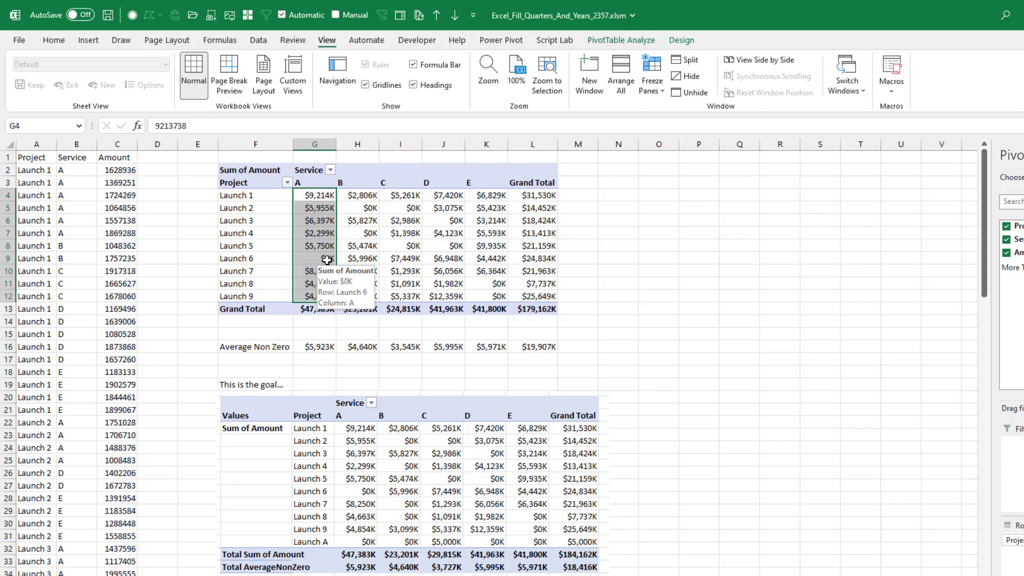
- Inspect the Average Non Zero formula for service A below the pivot table
click(322, 347)
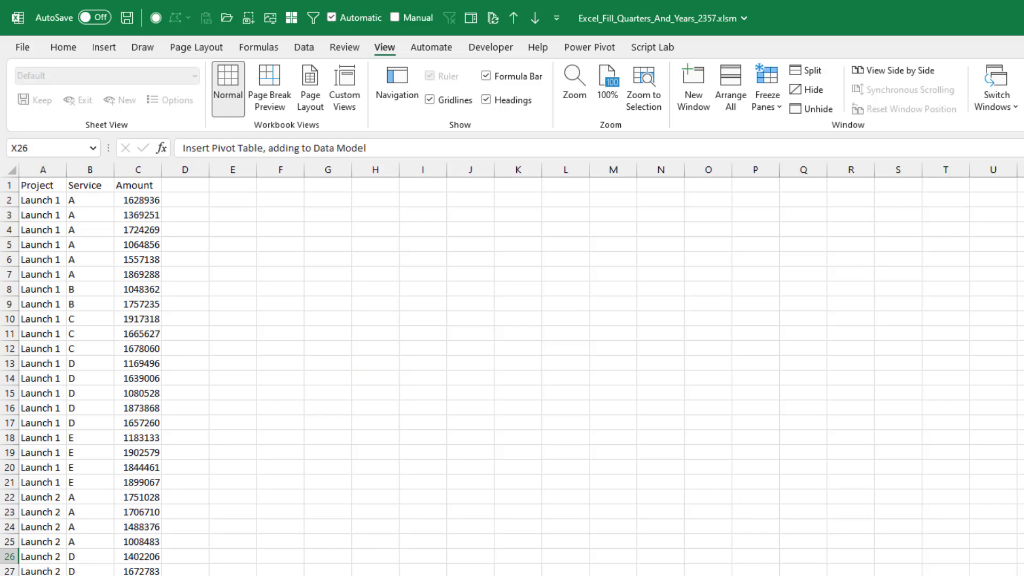
- Convert the Project, Service and Amount data in A1:C117 into a table with headers
click(101, 219)
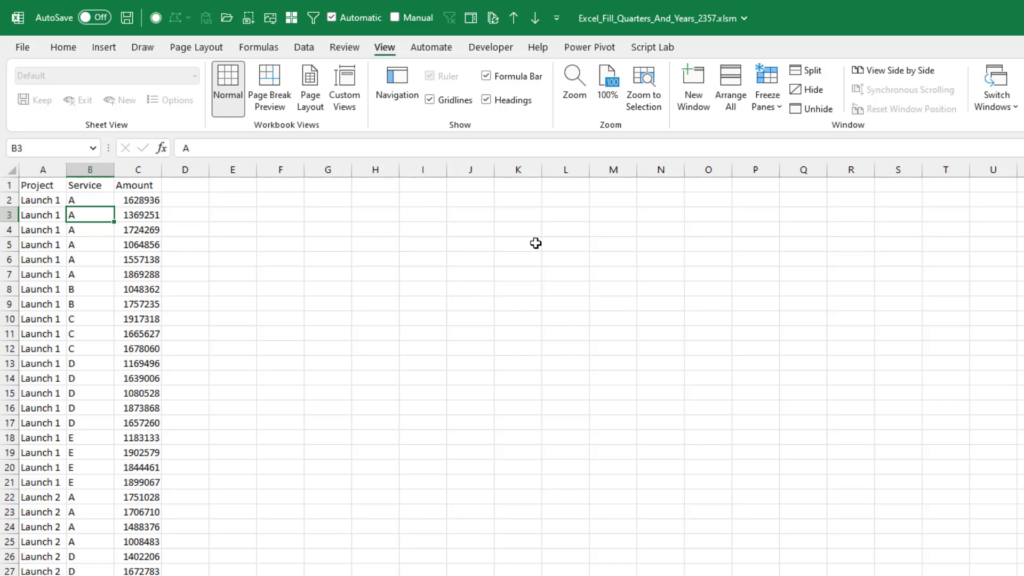
click(62, 48)
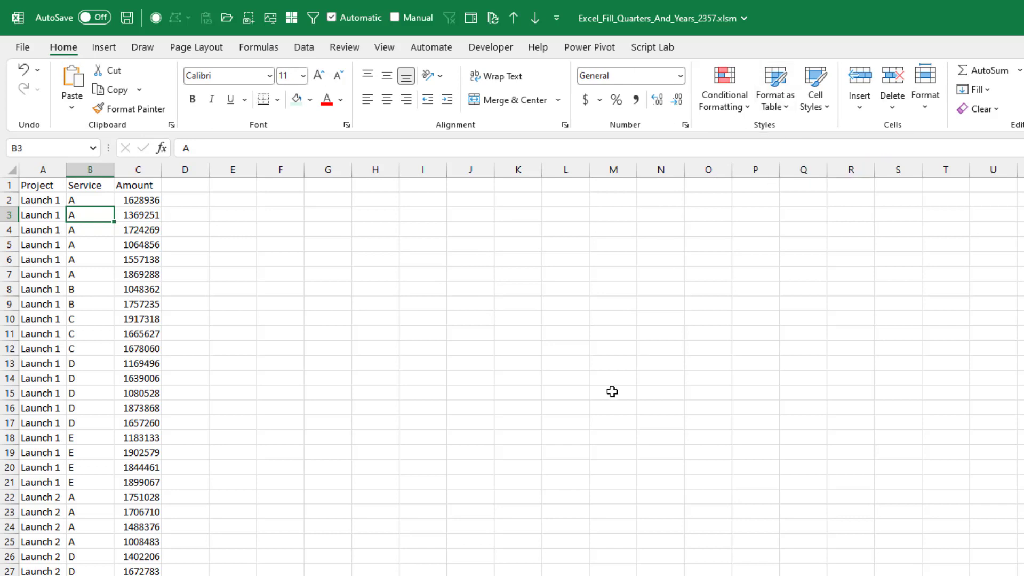
key(ctrl+t)
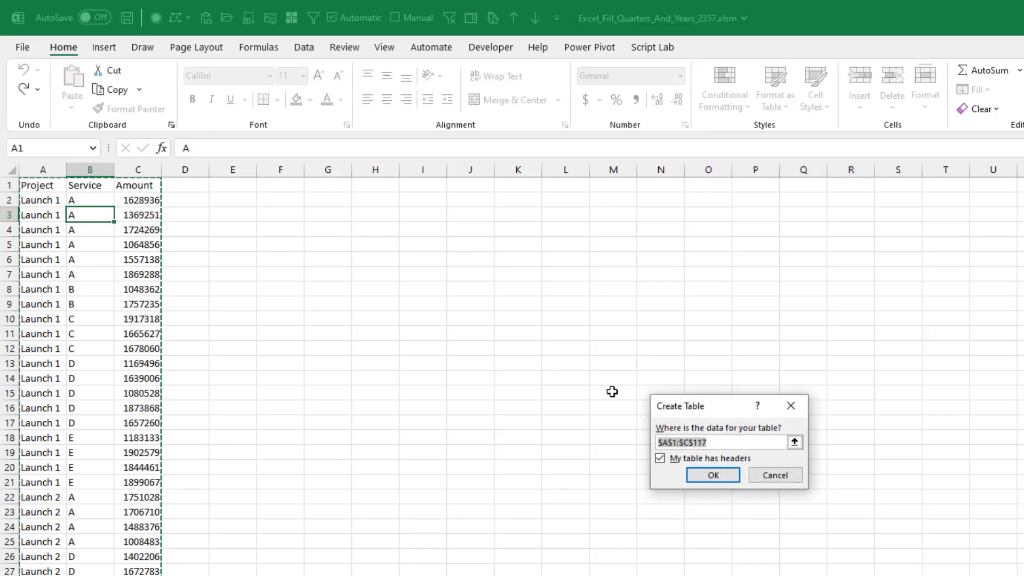
key(Return)
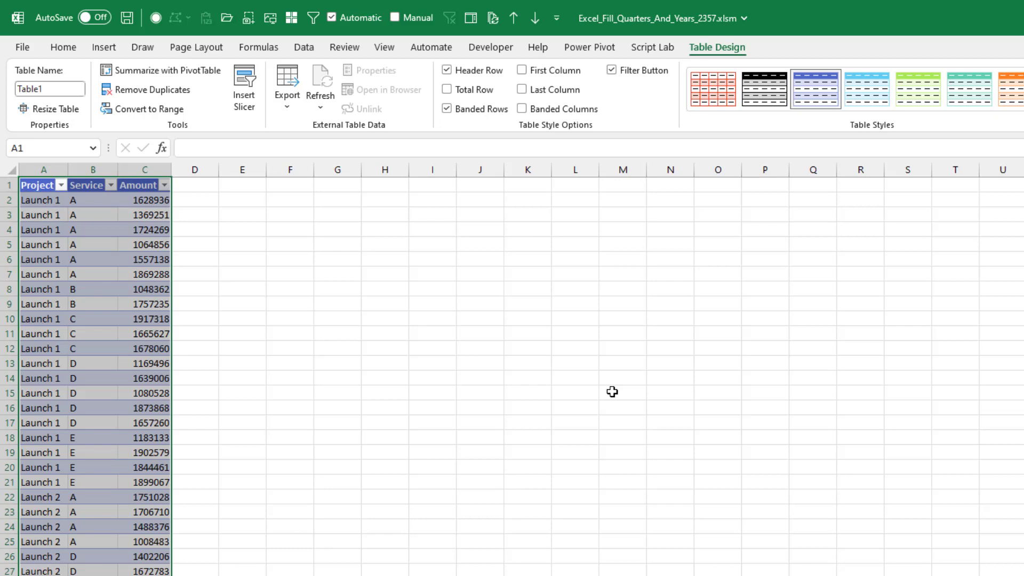
- Rename the new table LCosts
click(60, 89)
text(LCosts)
key(Return)
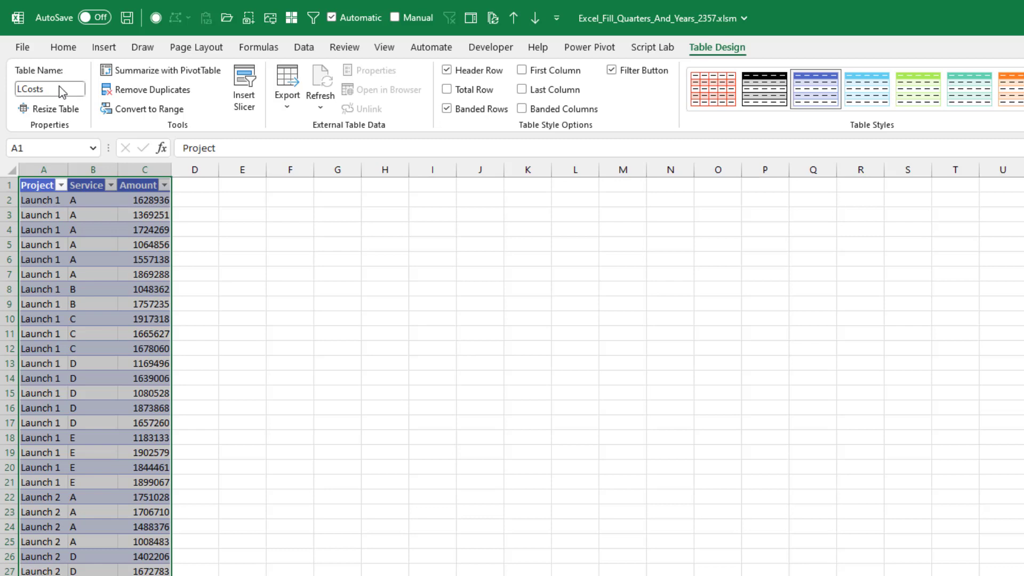
- Insert a PivotTable from LCosts at cell E4 of the existing DataModel worksheet, adding the data to the Data Model
click(50, 198)
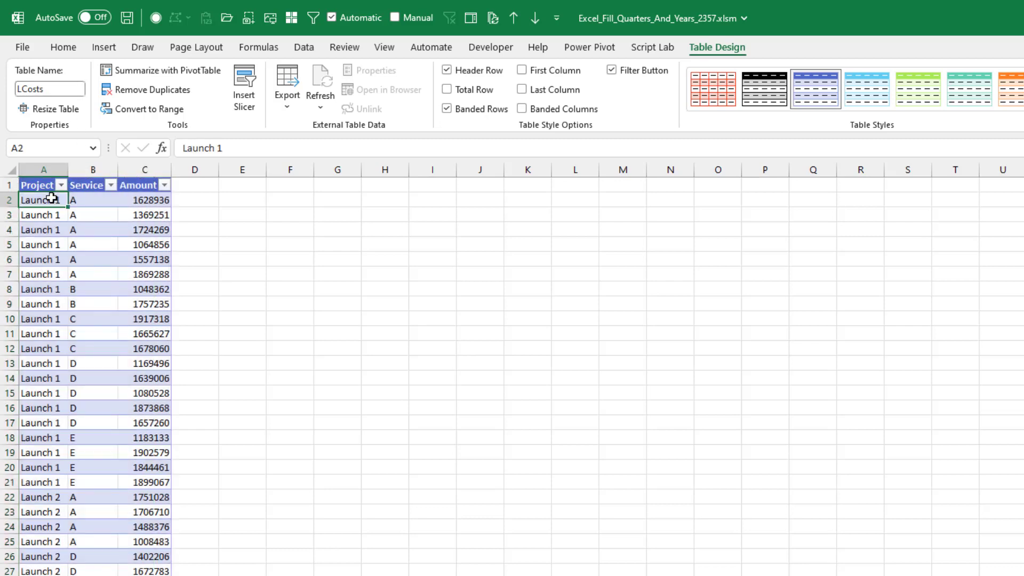
click(101, 47)
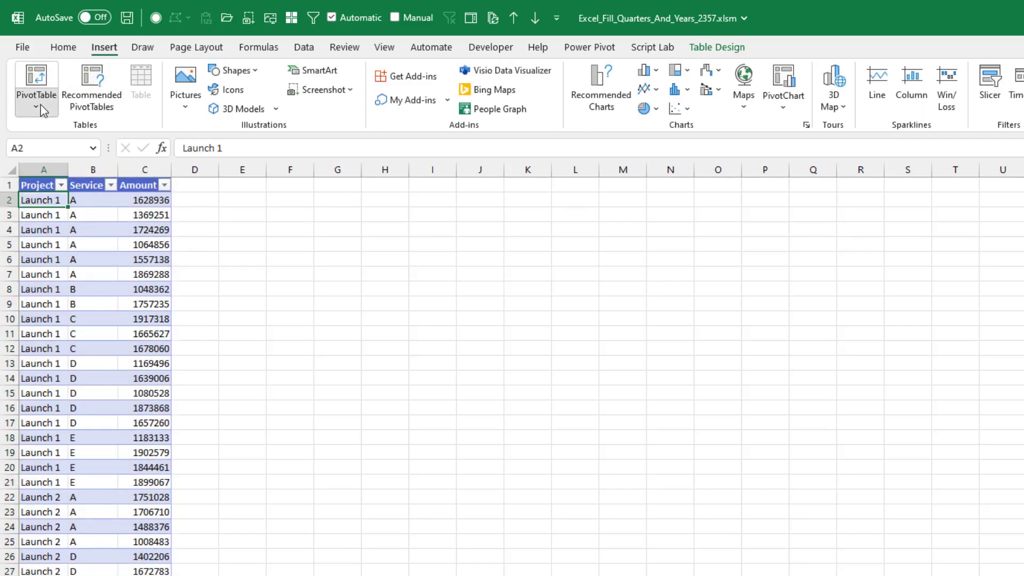
click(42, 106)
click(50, 130)
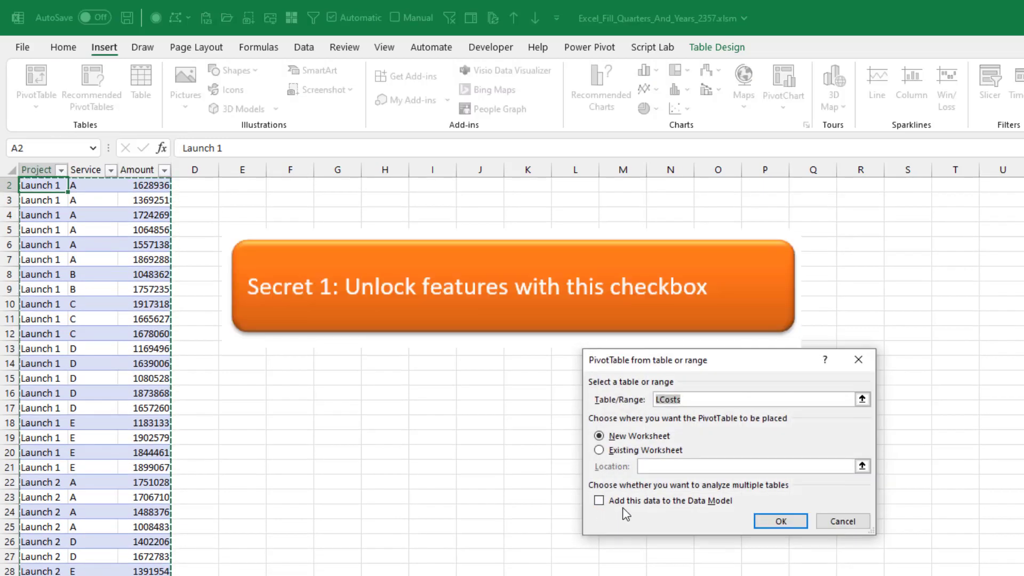
click(600, 500)
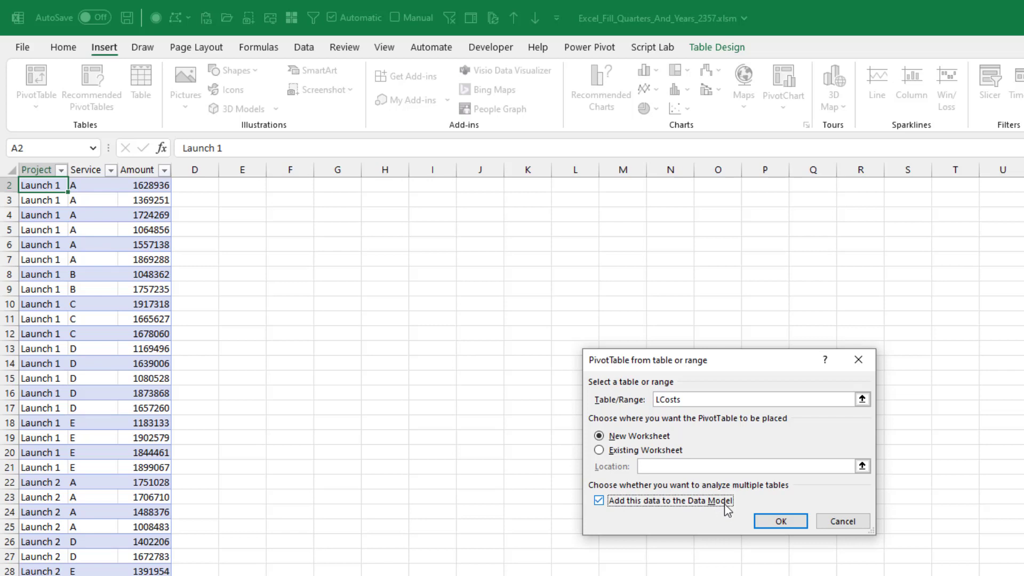
click(600, 450)
click(254, 211)
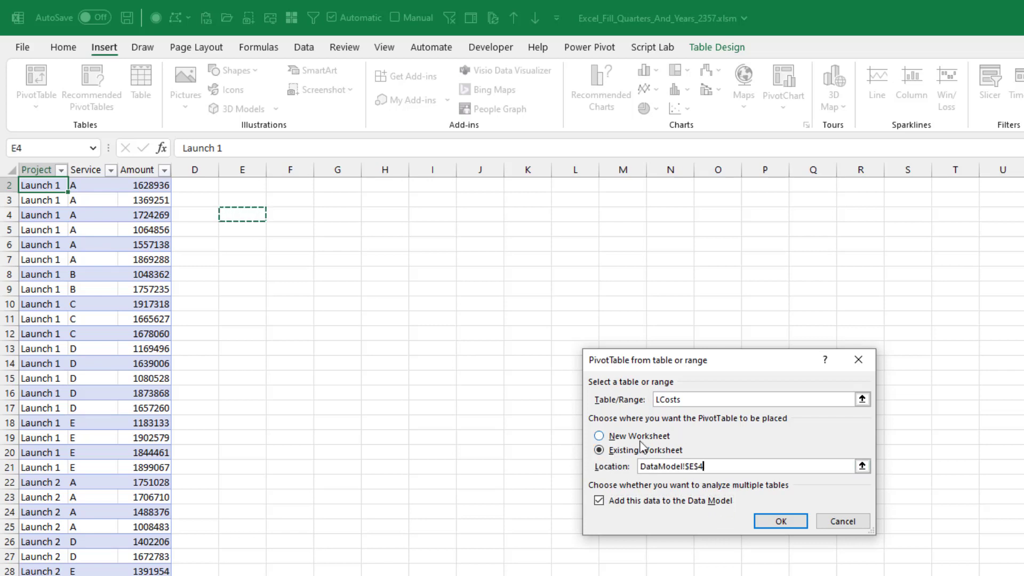
click(779, 521)
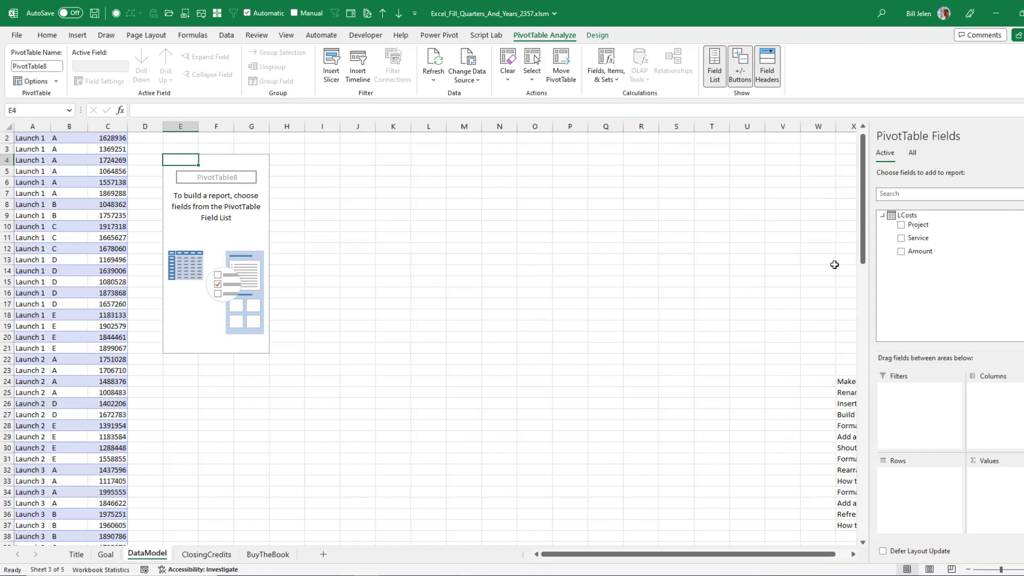
- Lay out the pivot table with Project in rows, Service in columns and Sum of Amount as values
drag(918, 225, 998, 407)
drag(920, 251, 1005, 488)
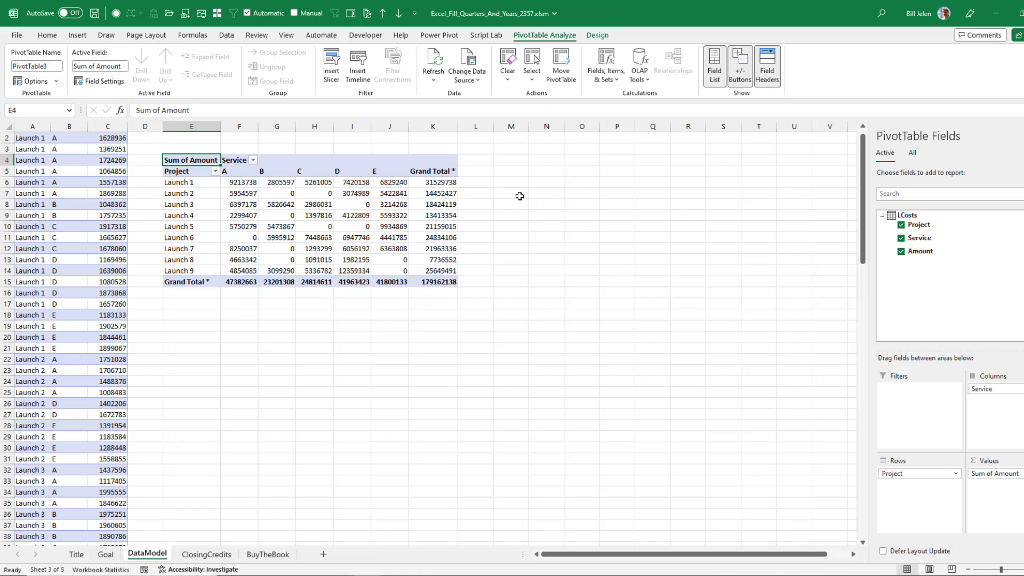
- Turn off including filtered items in the pivot table's totals
click(596, 35)
click(25, 79)
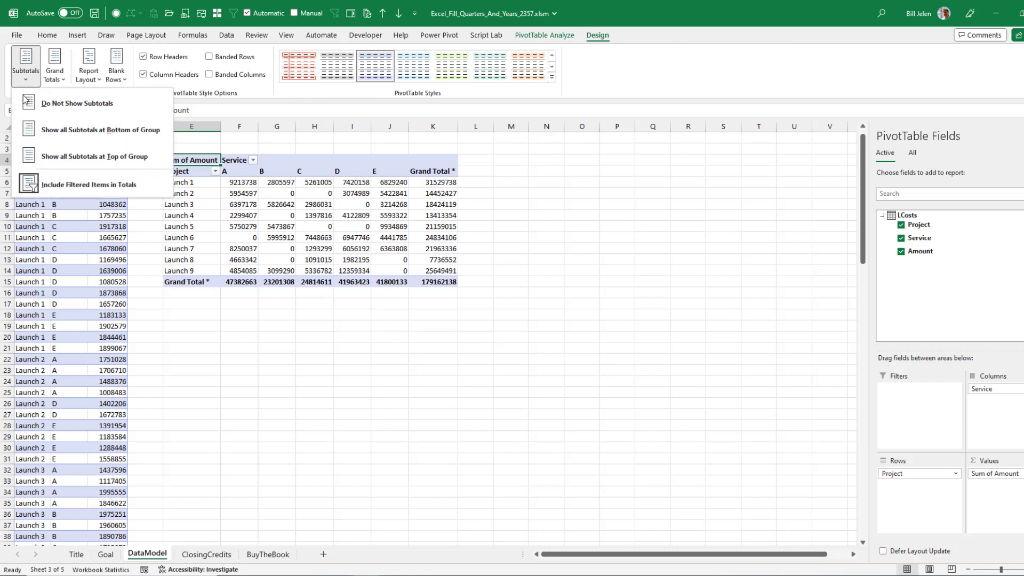
click(68, 186)
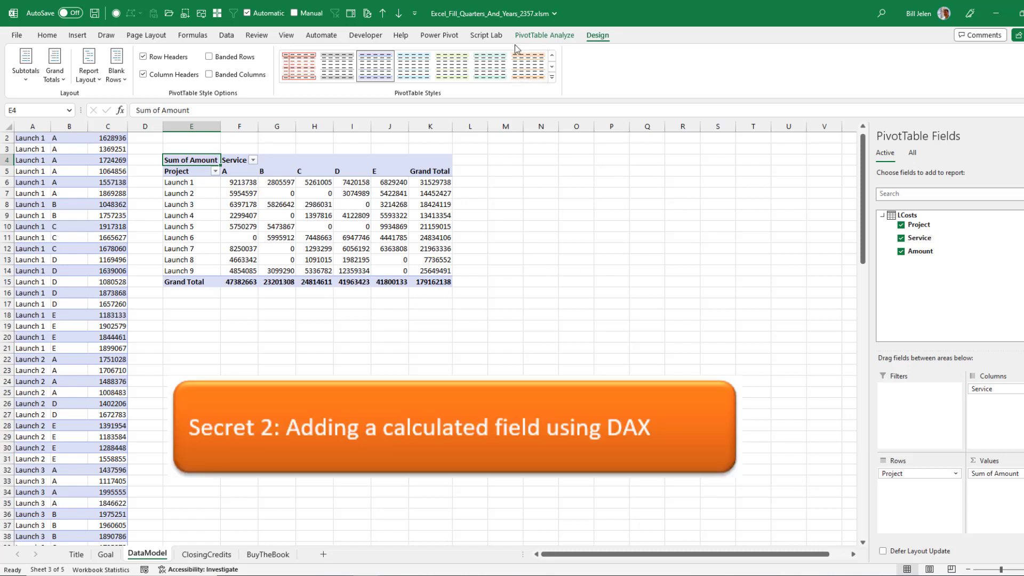
- Create the LCosts measure AverageNonZero with the DAX formula =DIVIDE([Sum of Amount],CALCULATE(DISTINCTCOUNT(LCosts[Project]),LCosts[Amount]<>0))
click(448, 36)
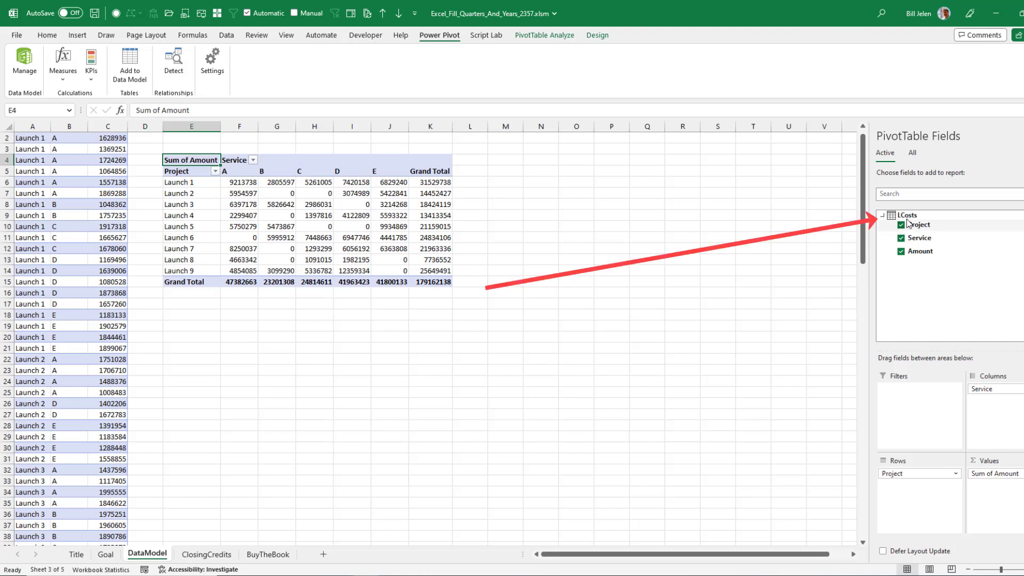
mouse_move(908, 219)
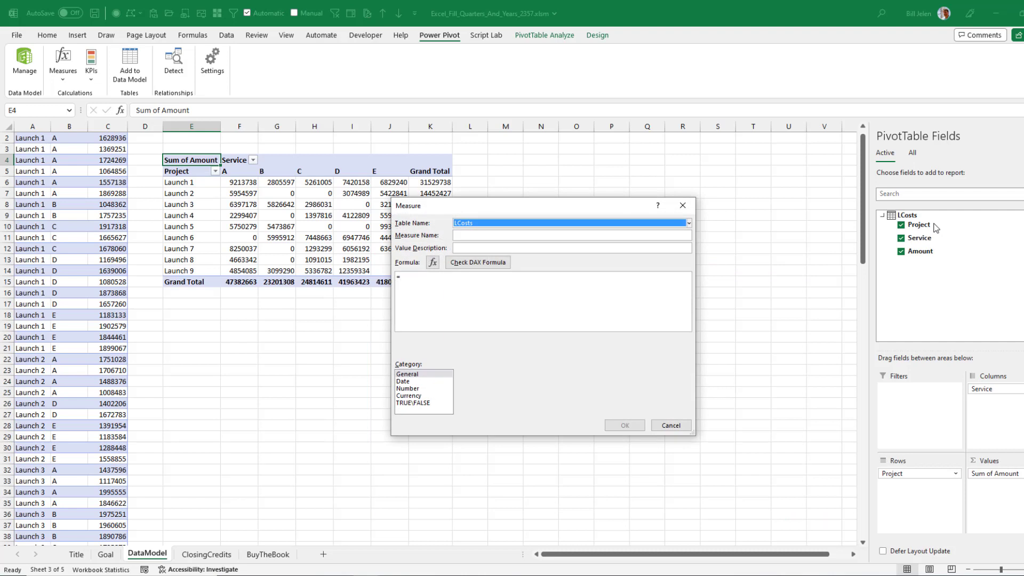
click(476, 235)
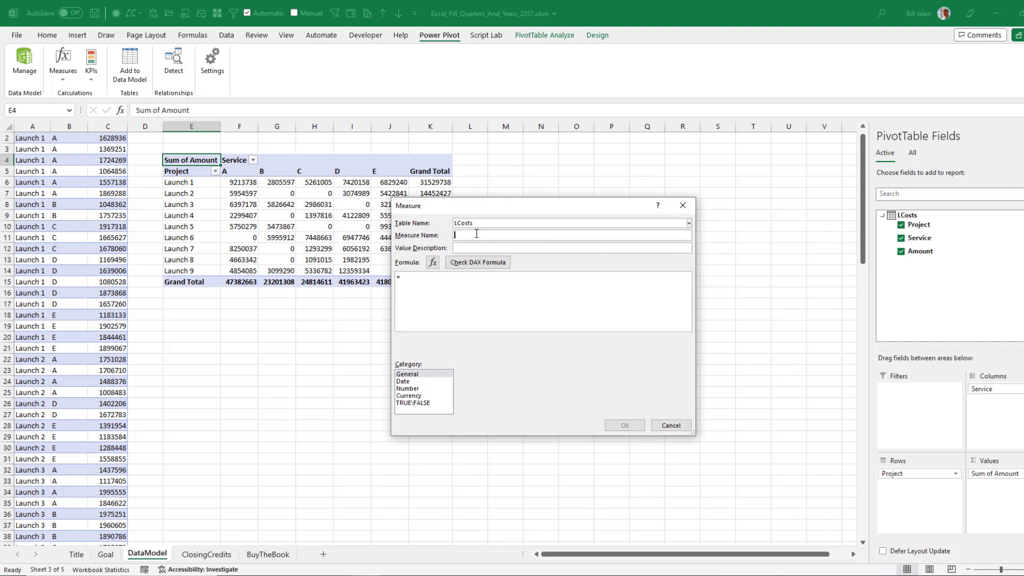
text(AverageNonZero)
click(466, 294)
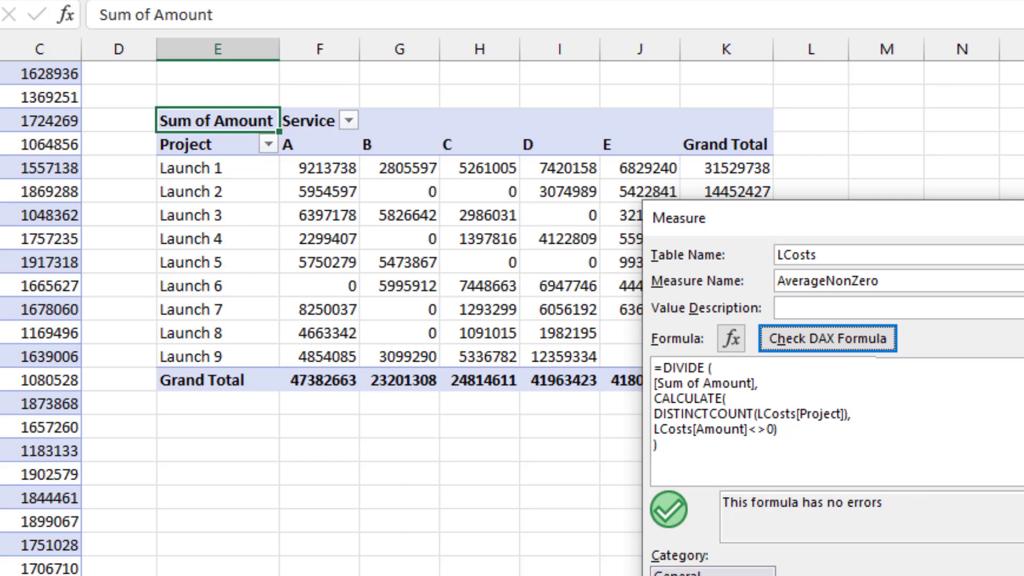
click(1023, 575)
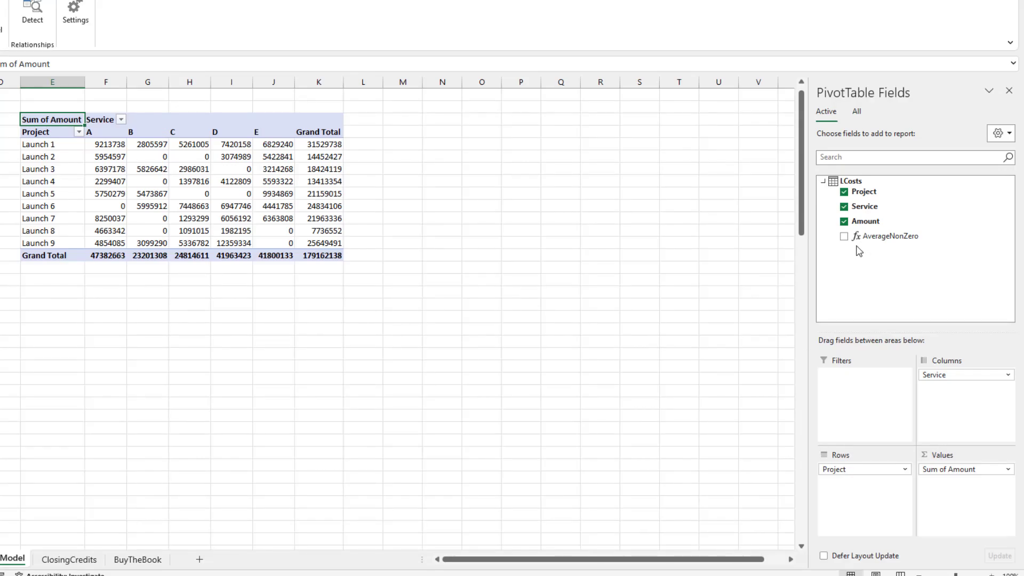
- Add AverageNonZero to the pivot table's values and place the Values field above Project in the rows
click(845, 238)
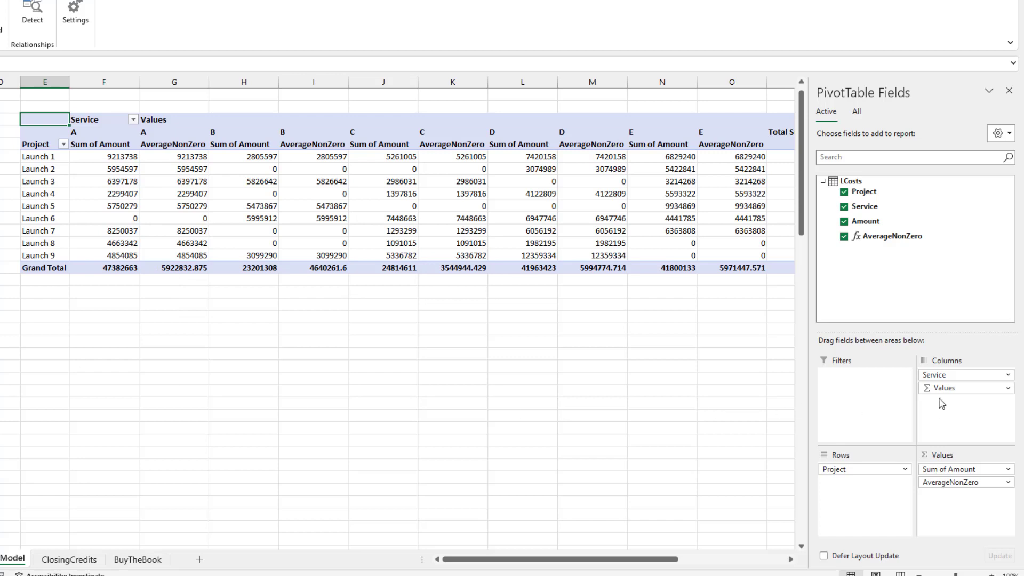
drag(940, 389, 838, 490)
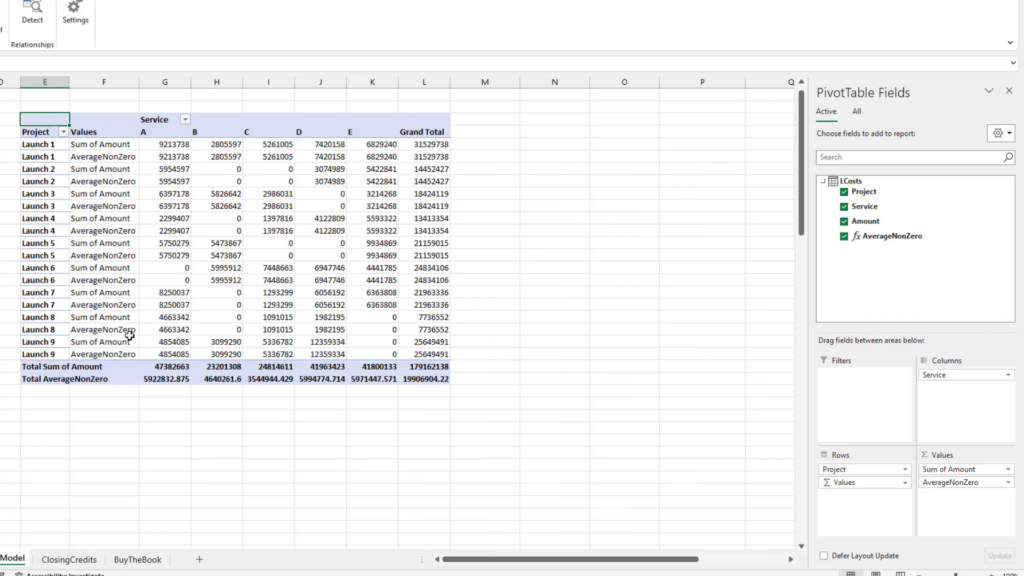
mouse_move(835, 482)
mouse_down()
mouse_move(855, 482)
mouse_move(847, 470)
mouse_up()
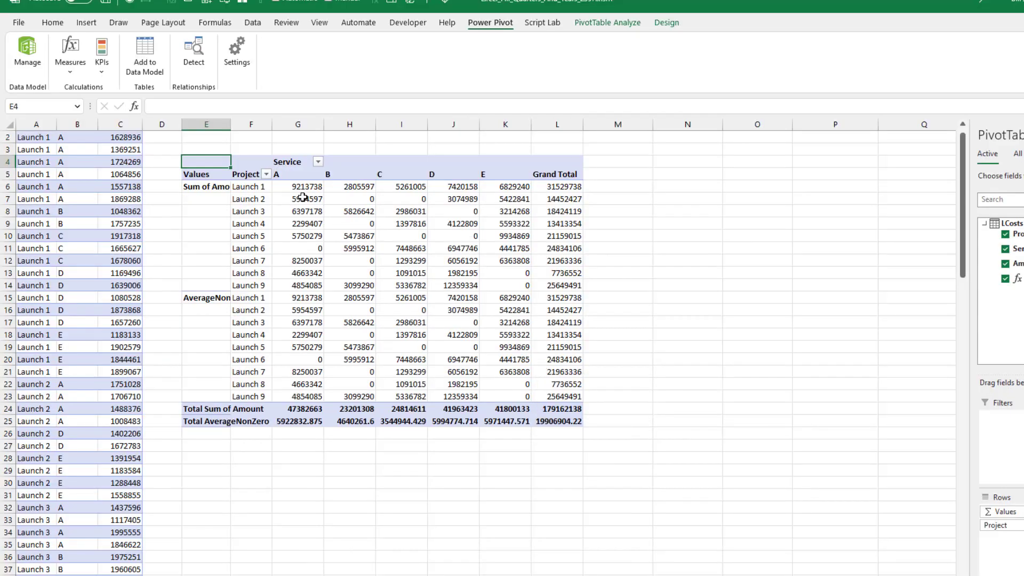
- Format the Sum of Amount values with the custom number format $#,##0,K
right_click(307, 185)
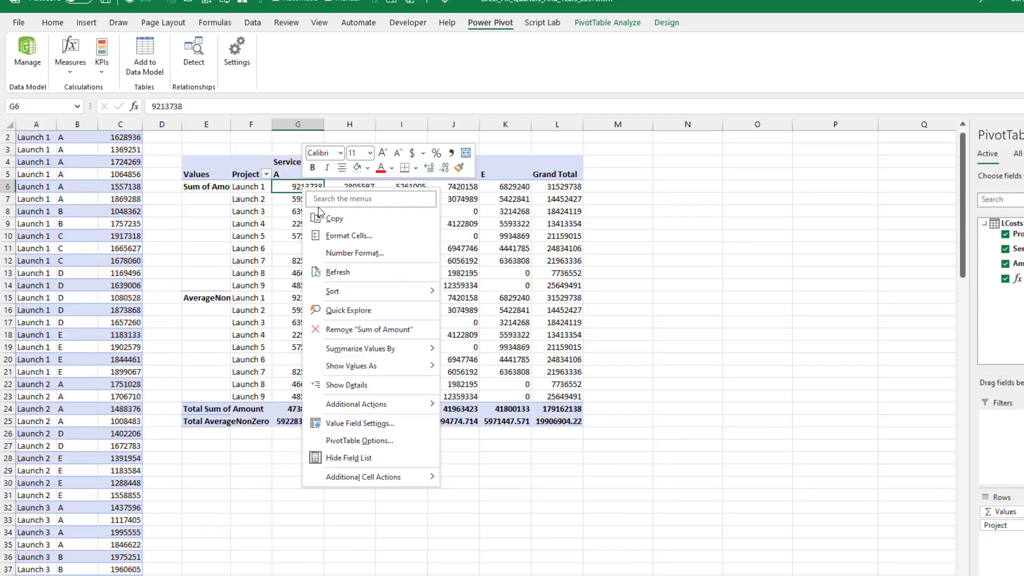
click(333, 256)
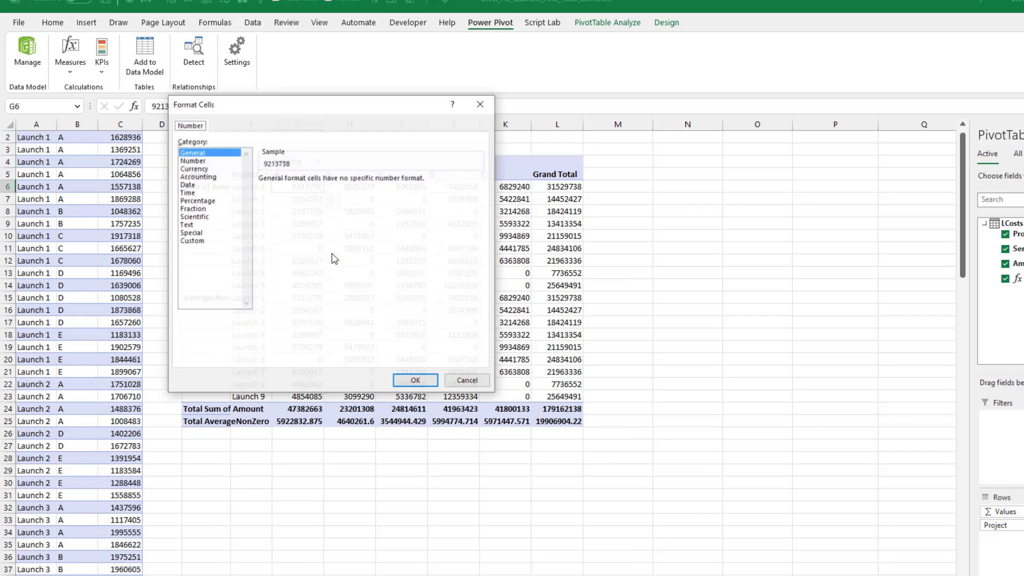
click(204, 169)
click(343, 183)
click(343, 182)
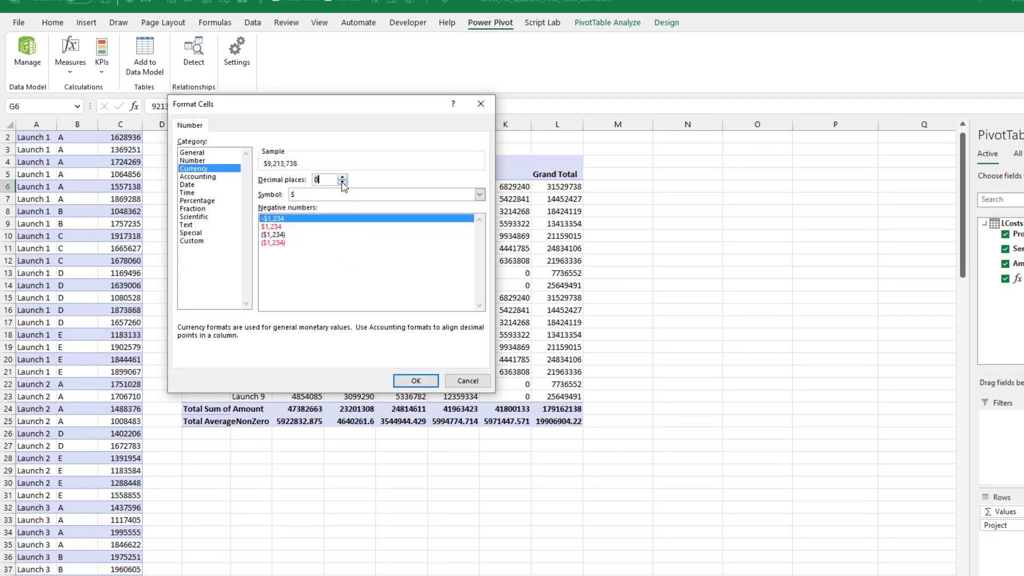
click(203, 241)
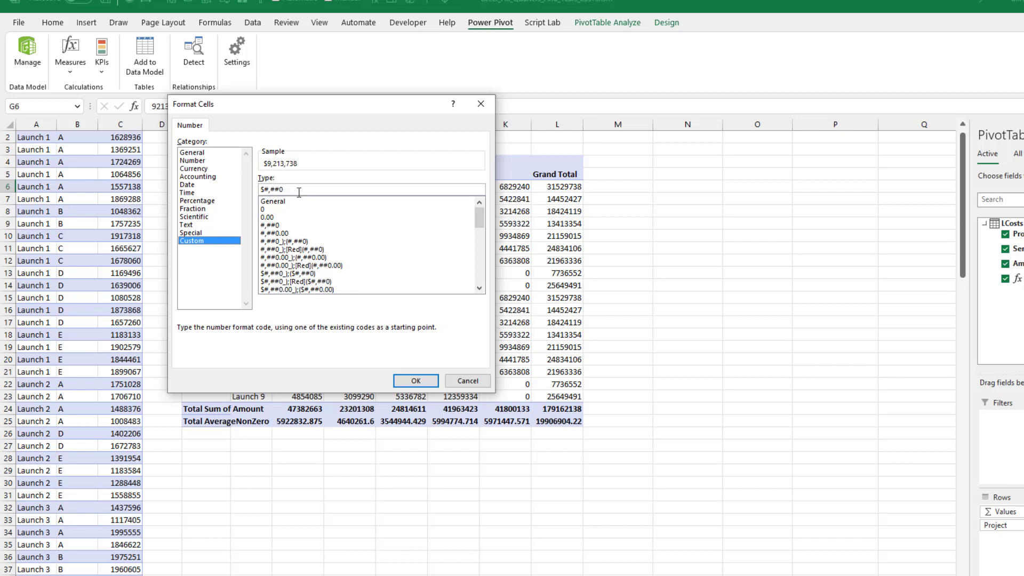
text(,K)
key(Return)
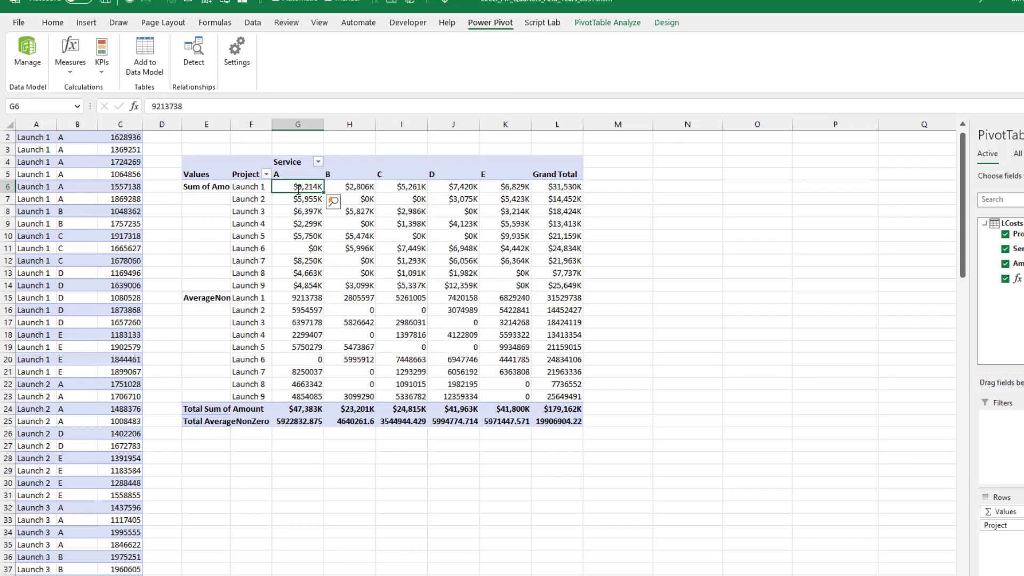
- Apply the existing custom number format $#,##0,K to the AverageNonZero values
right_click(294, 298)
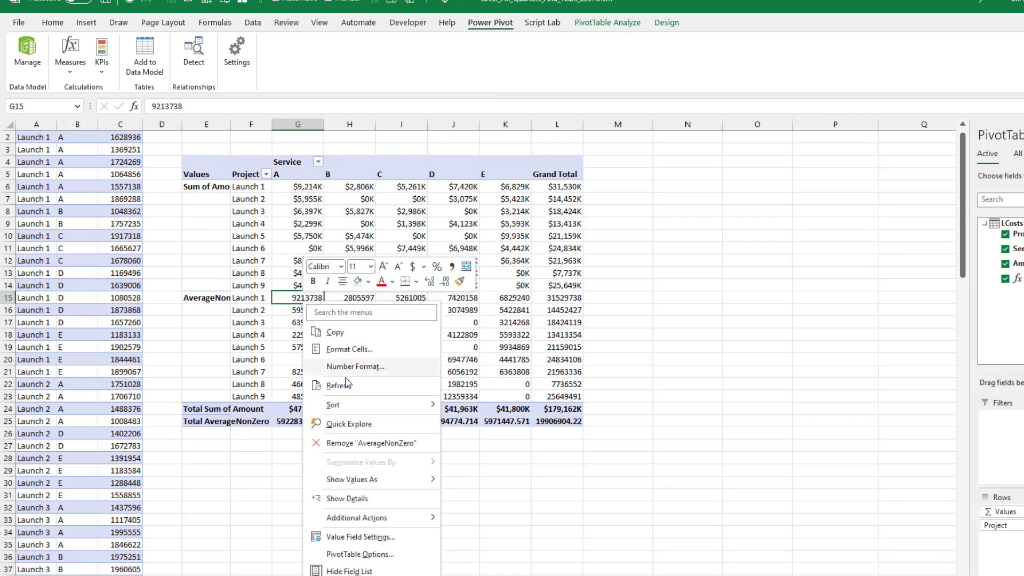
click(349, 371)
click(221, 354)
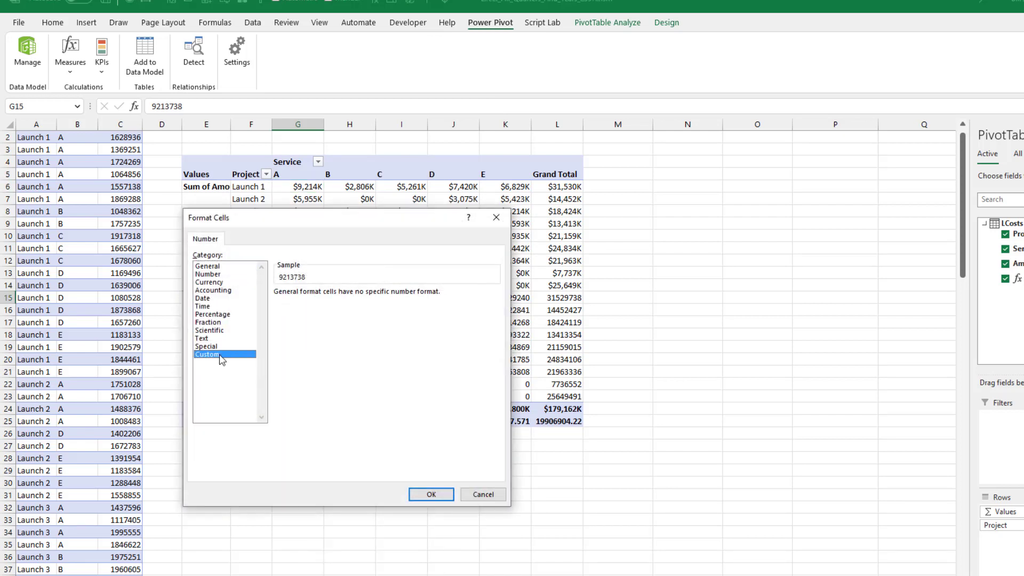
drag(494, 341, 494, 395)
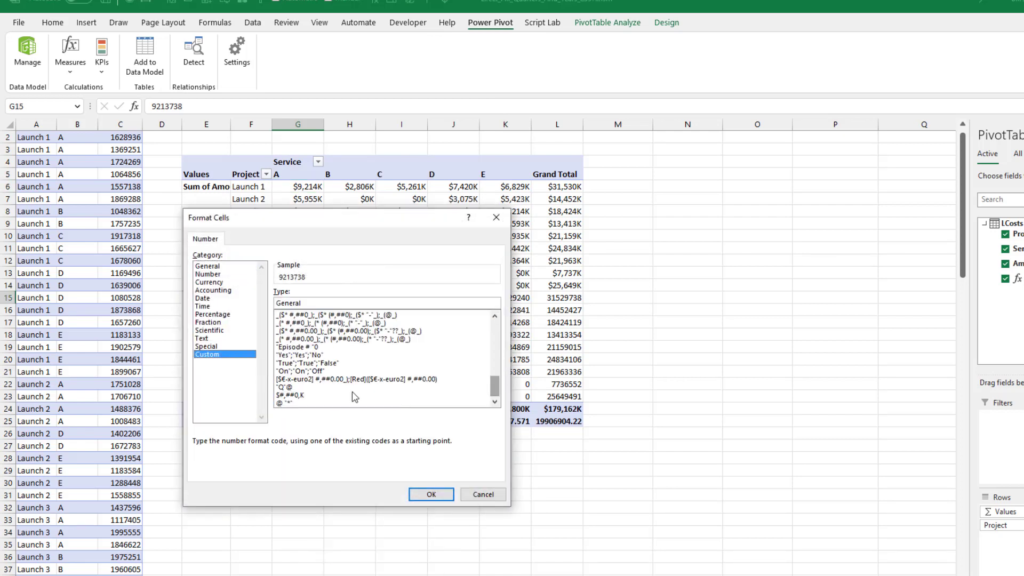
click(304, 395)
click(445, 495)
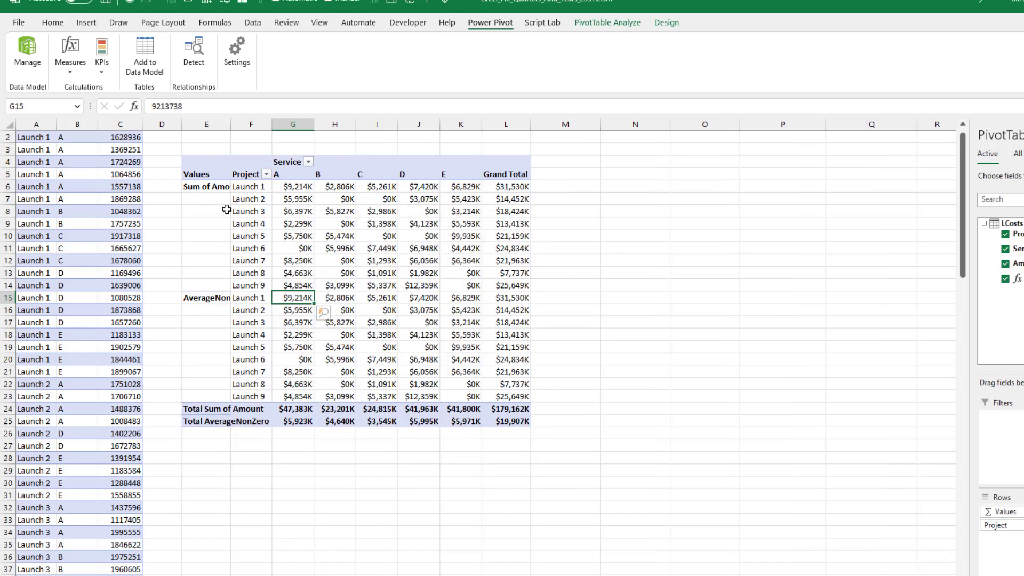
- Autofit column E to the AverageNonZero label in cell E15
click(216, 300)
key(alt+o)
key(c)
key(a)
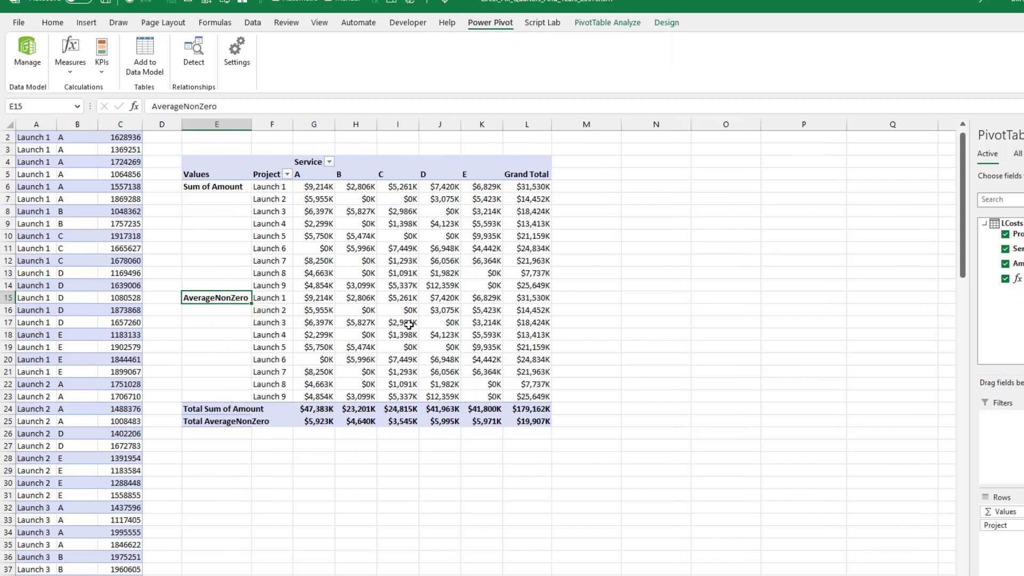
- Compare the Total AverageNonZero row with the Average Non Zero formula results on the Goal sheet
mouse_move(317, 425)
key(ctrl+Page_Up)
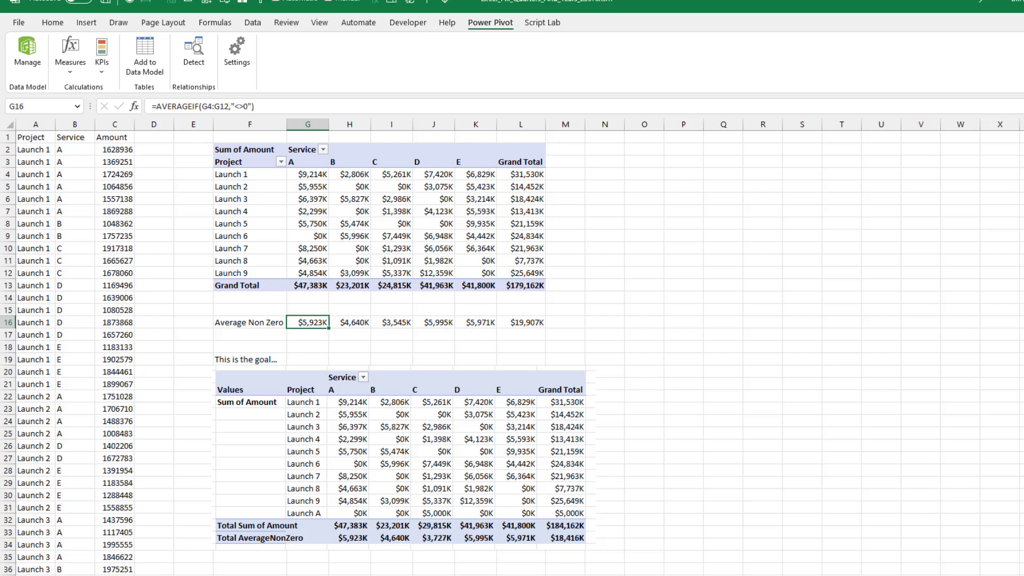
key(ctrl+Page_Down)
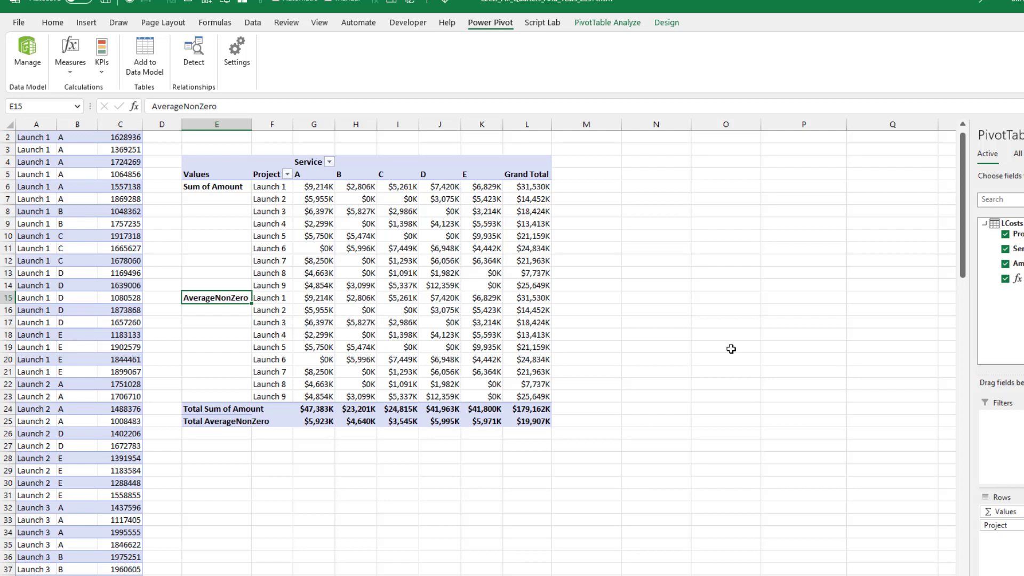
key(shift+Down)
key(shift+Down)
key(shift+Down)
key(shift+Down)
key(shift+Down)
key(shift+Down)
key(shift+Down)
key(shift+Down)
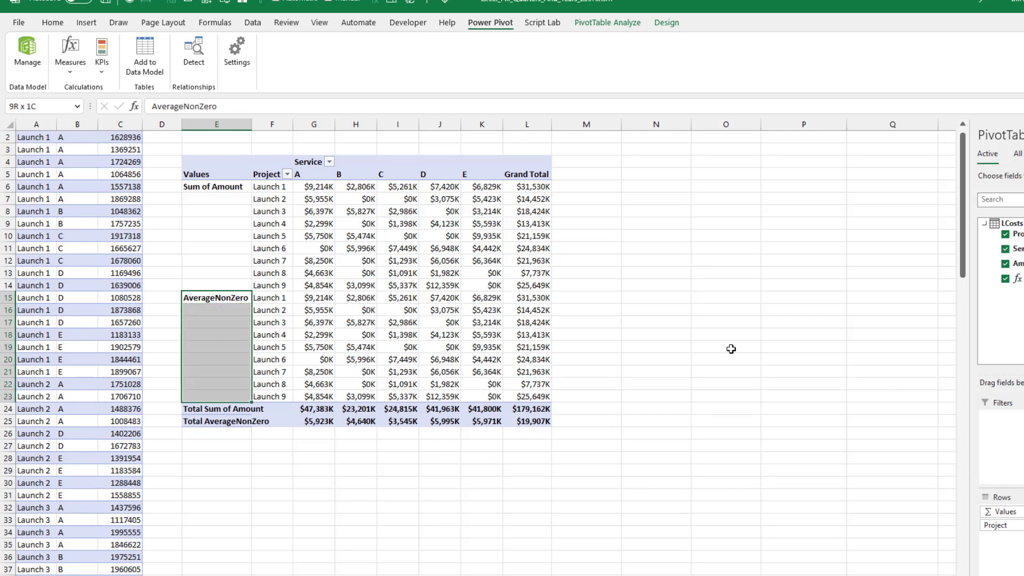
click(52, 23)
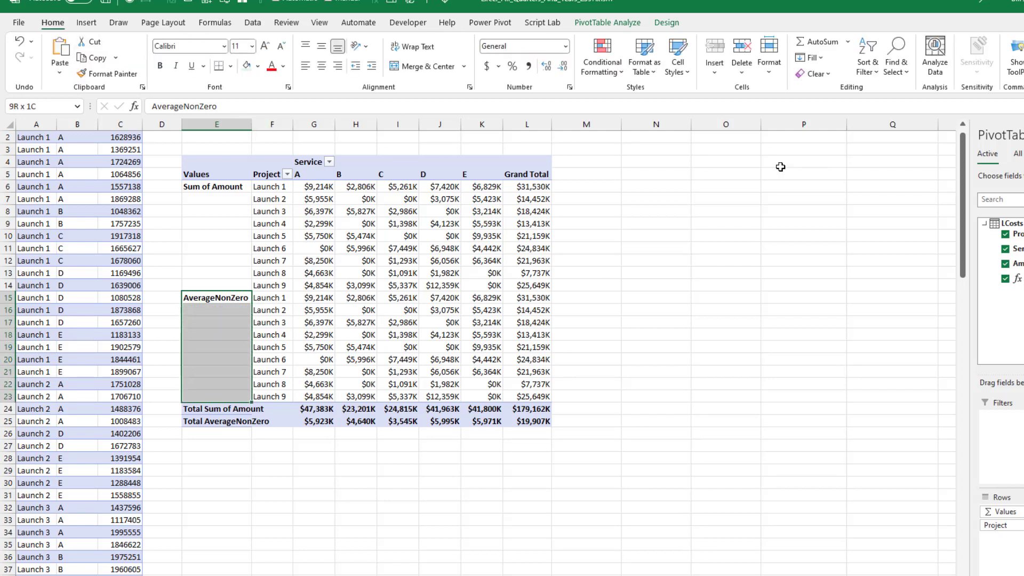
click(769, 54)
mouse_move(801, 218)
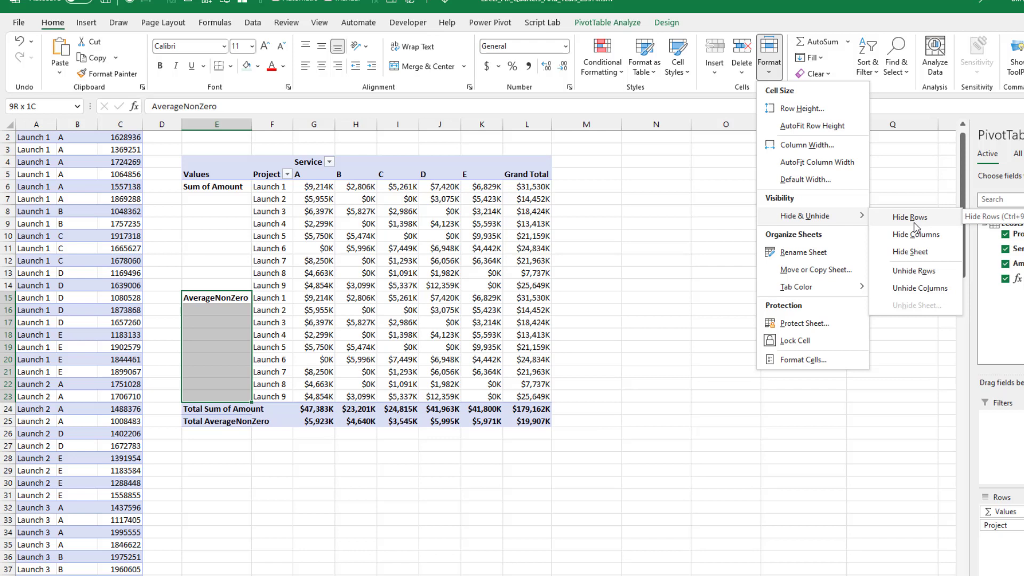
click(830, 6)
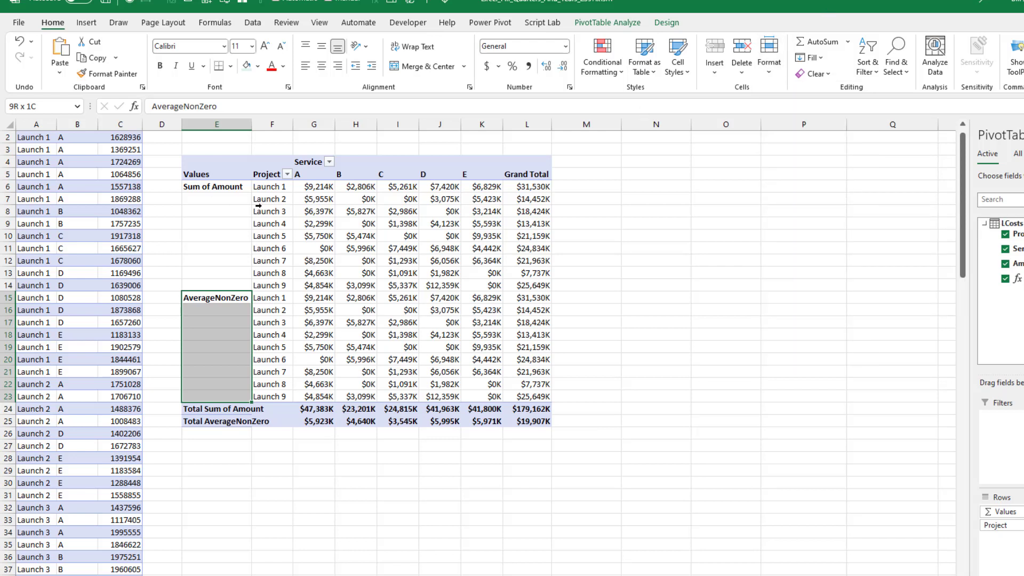
- Start a new set based on the row items of the pivot table
click(275, 186)
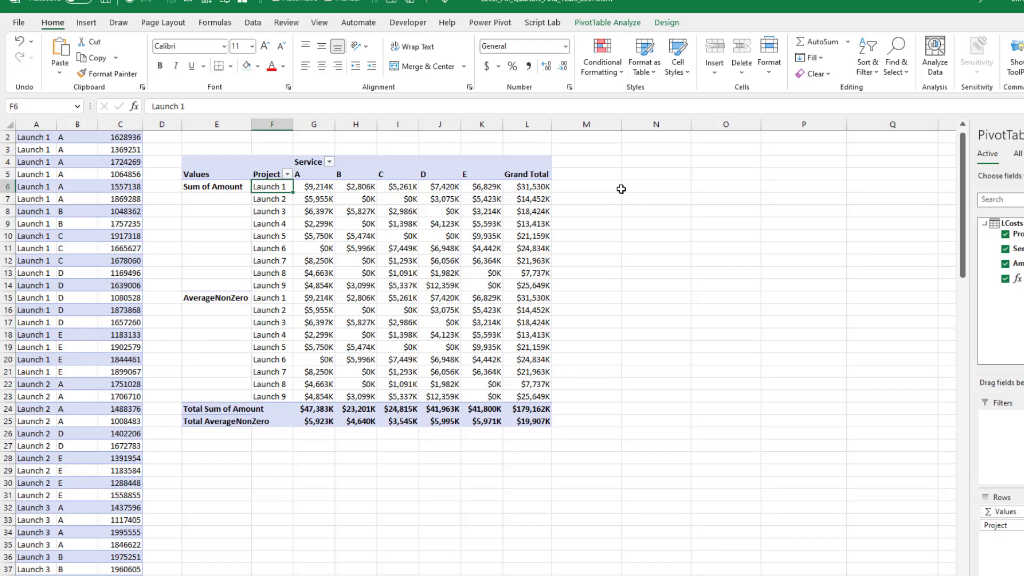
click(613, 23)
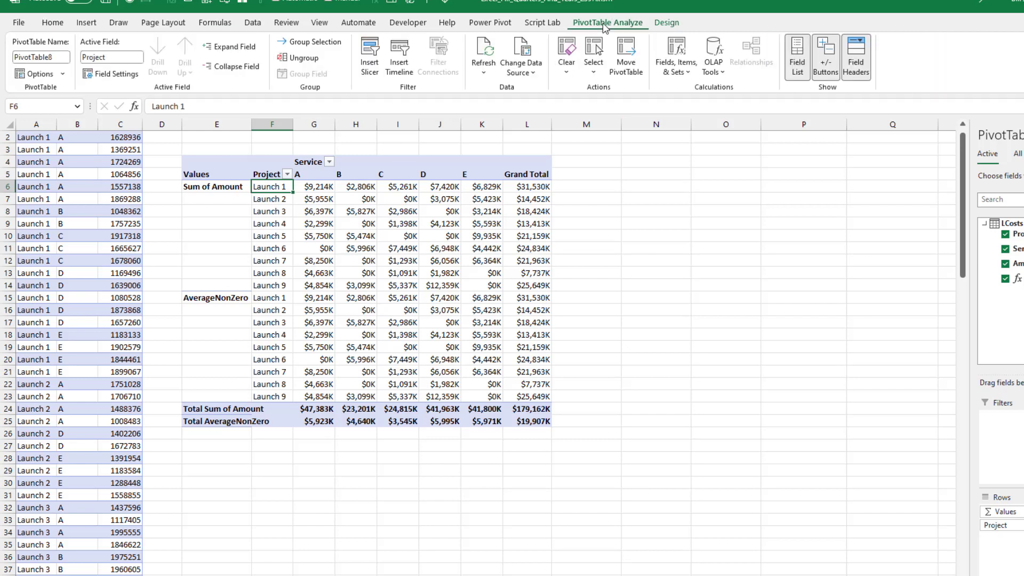
click(675, 67)
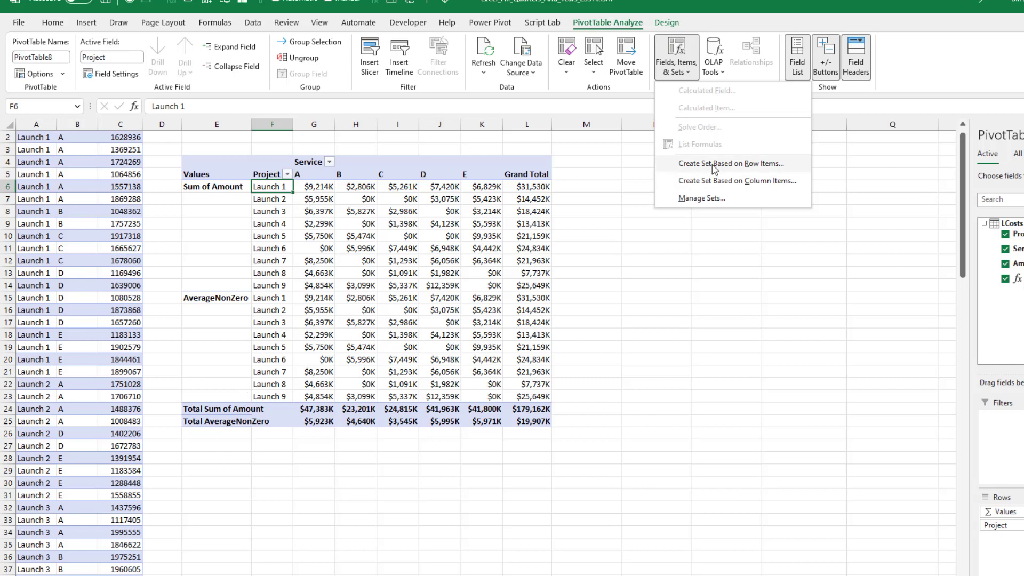
click(714, 165)
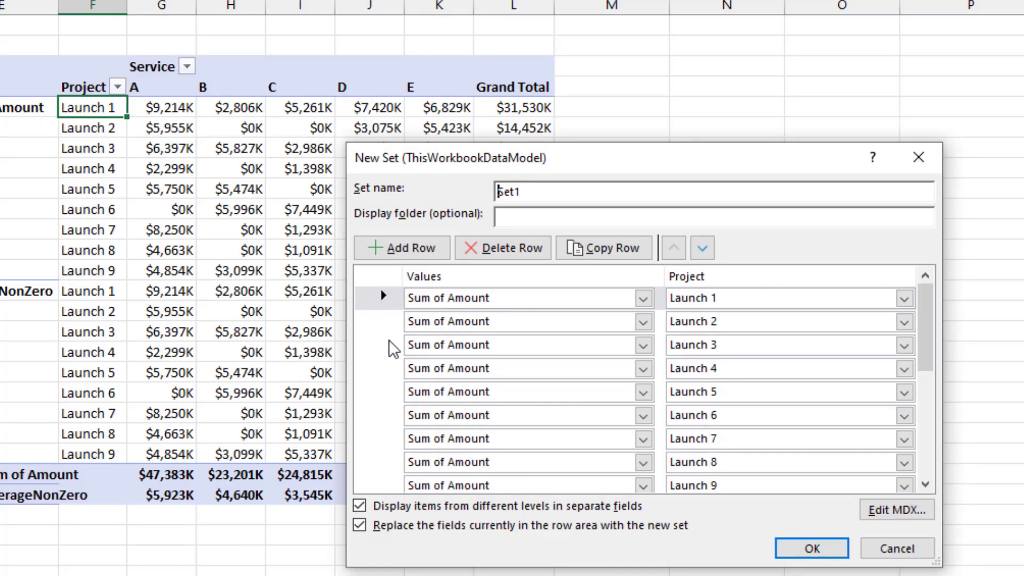
- Remove the AverageNonZero rows for Launch 1 through Launch 9, keeping both All rows, and create Set1 as the row area
scroll(378, 445, down, 3)
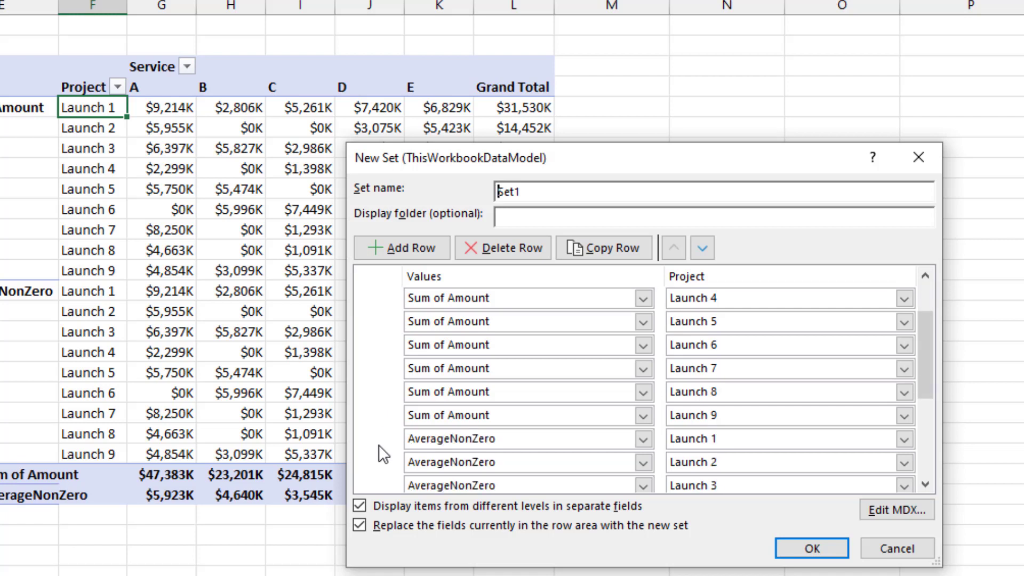
click(381, 441)
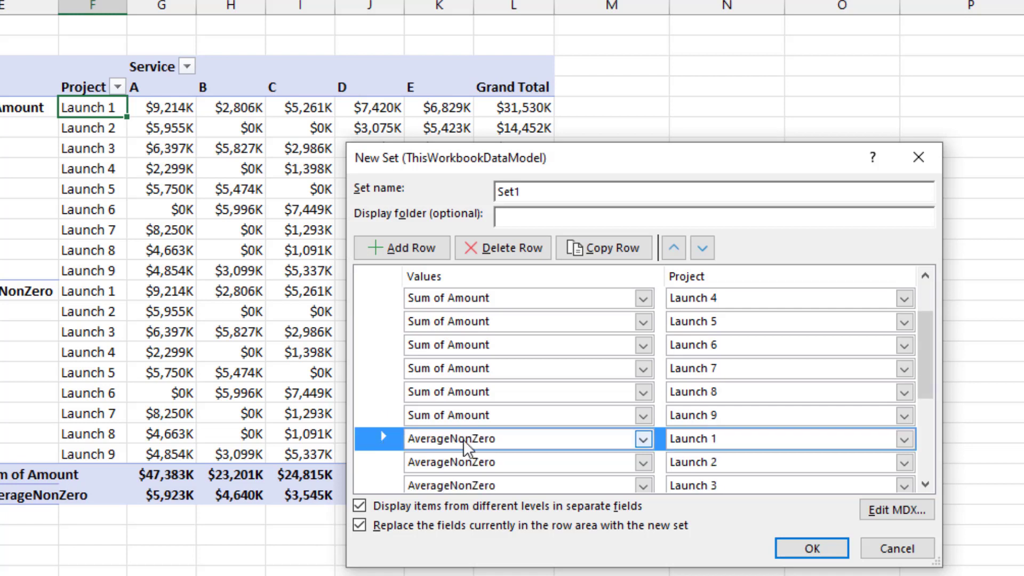
click(505, 246)
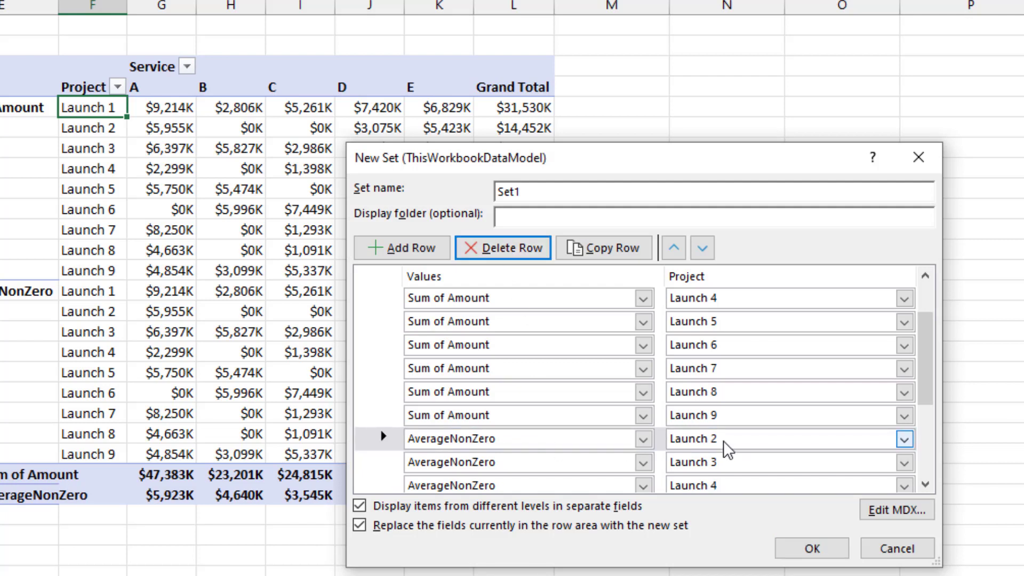
click(512, 242)
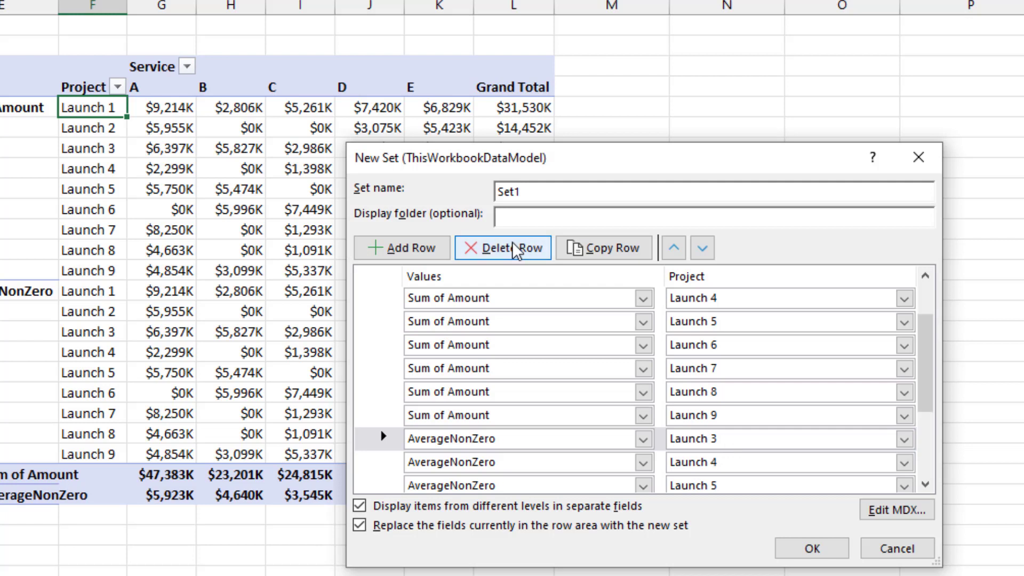
click(512, 241)
click(512, 242)
click(512, 241)
click(512, 242)
click(512, 242)
click(512, 241)
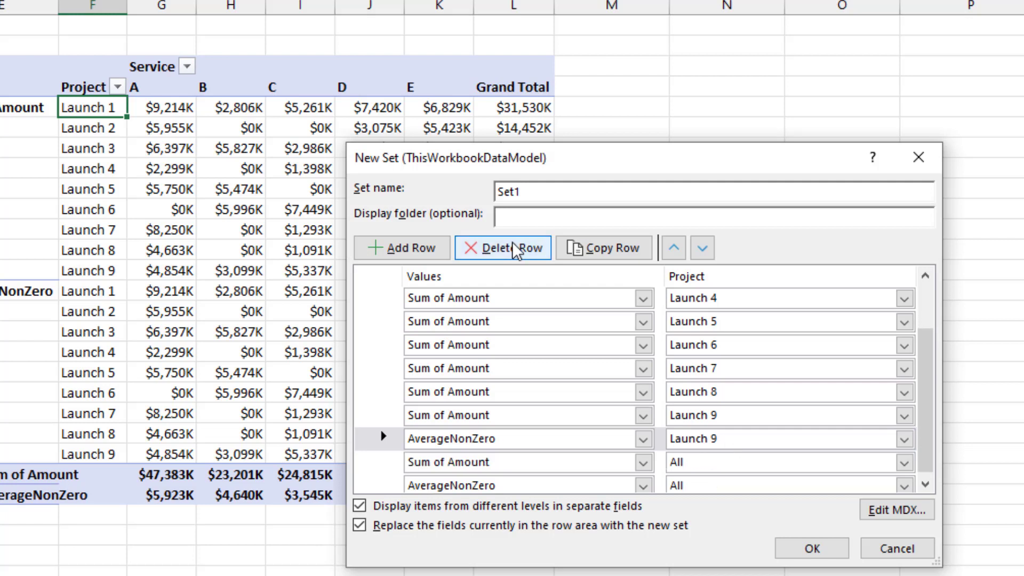
click(512, 241)
click(822, 542)
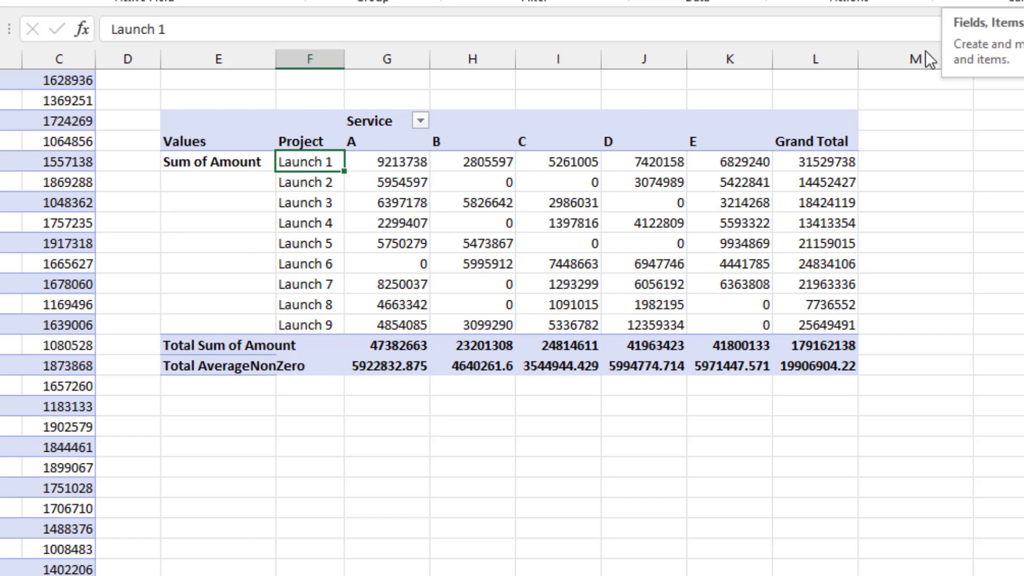
- Format the pivot table values in G6:L16 with the existing custom number format $#,##0,K
drag(391, 162, 800, 369)
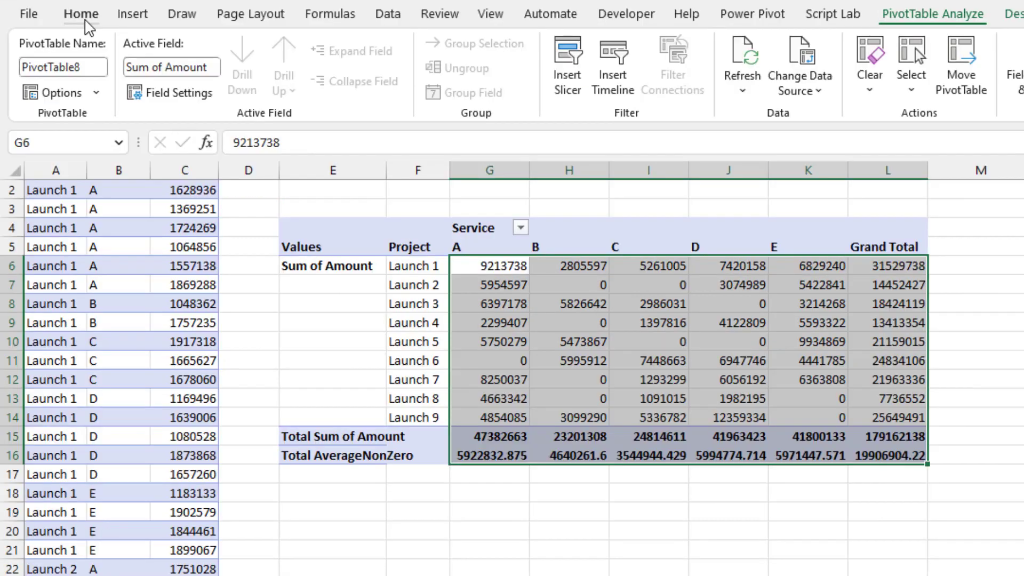
click(81, 14)
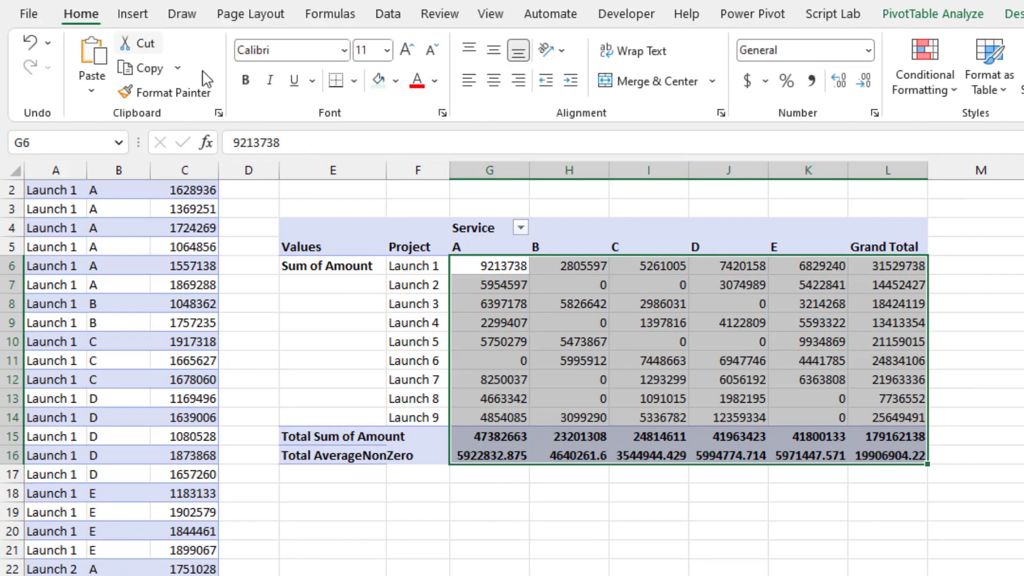
click(875, 113)
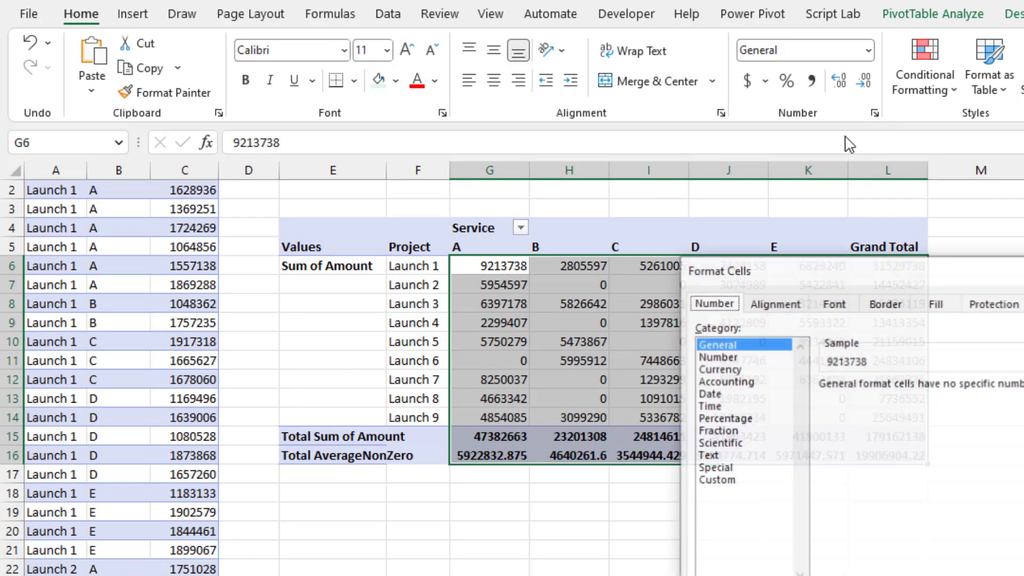
click(715, 479)
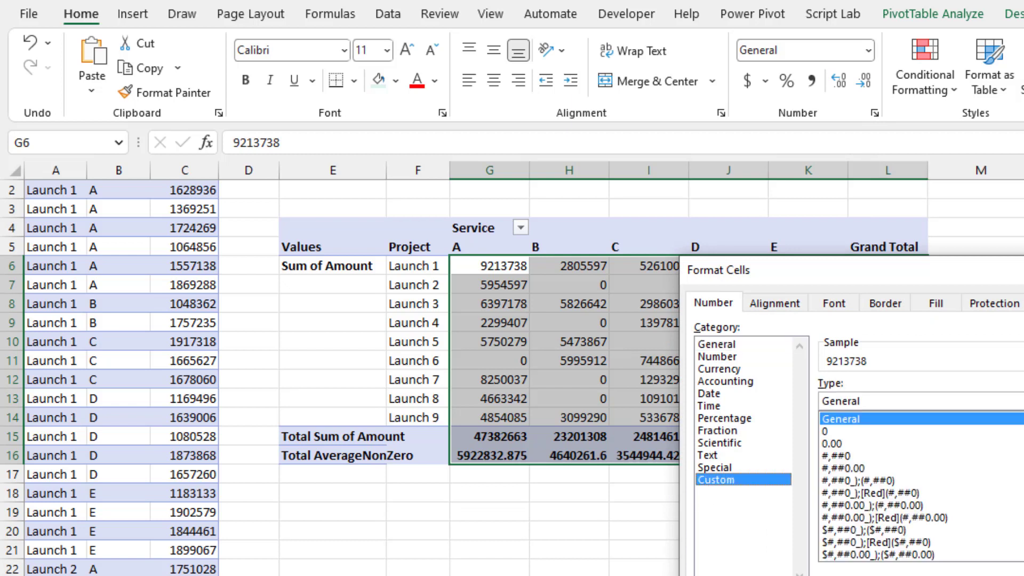
scroll(921, 486, down, 10)
click(865, 541)
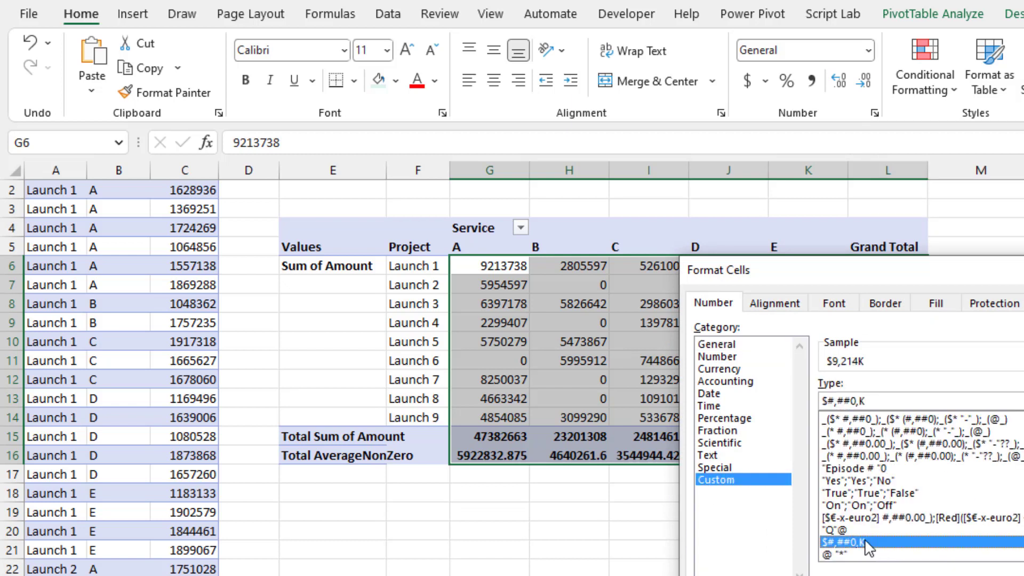
key(Return)
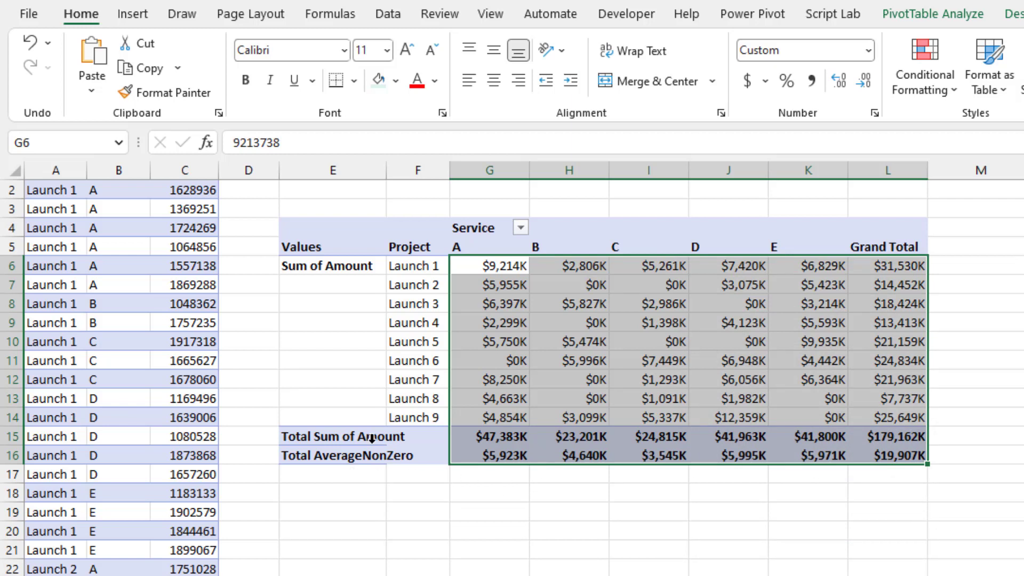
- Autofit column E to the two total labels in cells E15:E16
drag(347, 435, 347, 458)
key(alt+h)
key(o)
key(i)
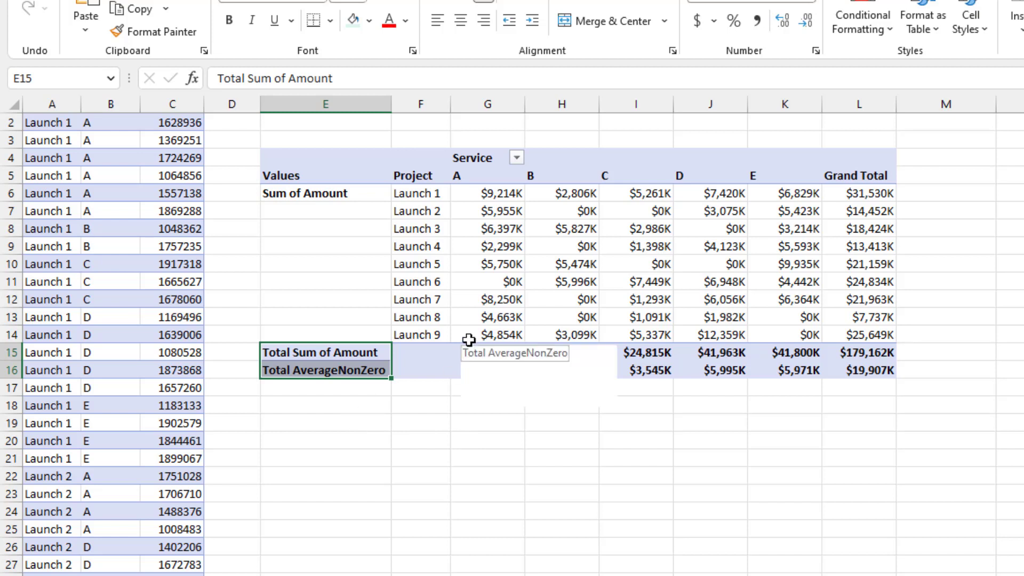
mouse_move(465, 331)
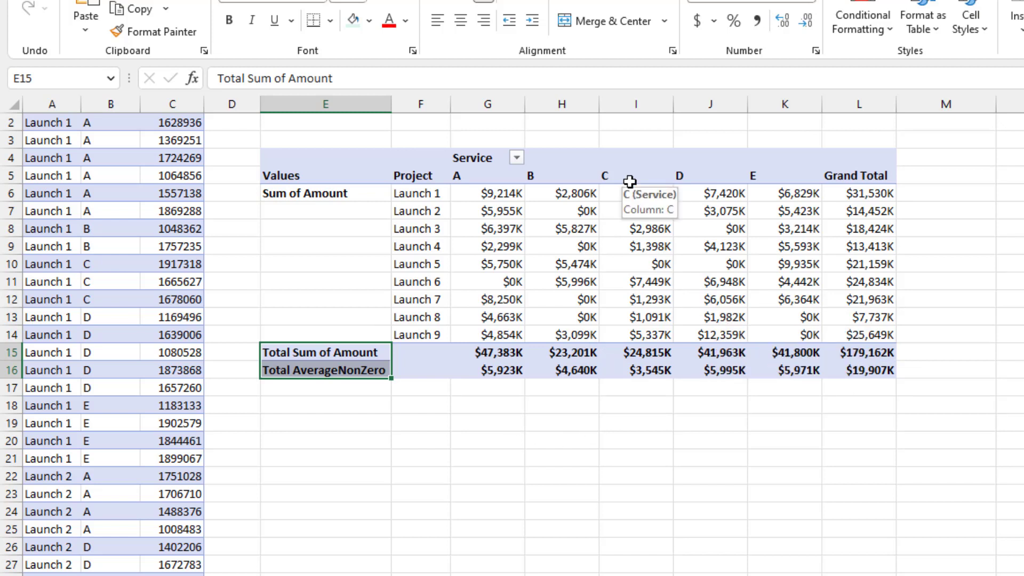
mouse_move(630, 377)
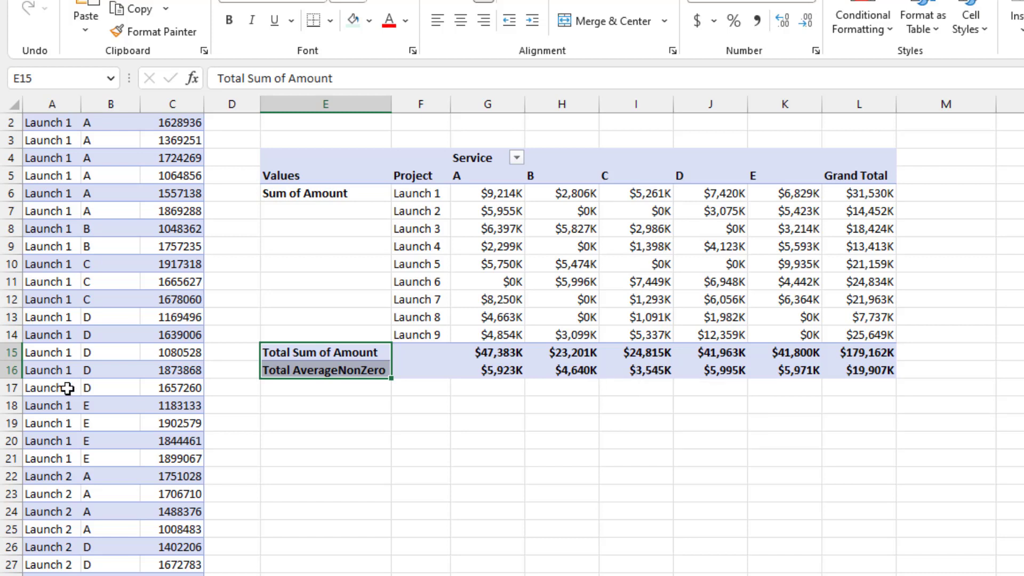
- Add a record below the last row of the source table with project Launch A, service C and amount 50000000
click(47, 384)
key(ctrl+Down)
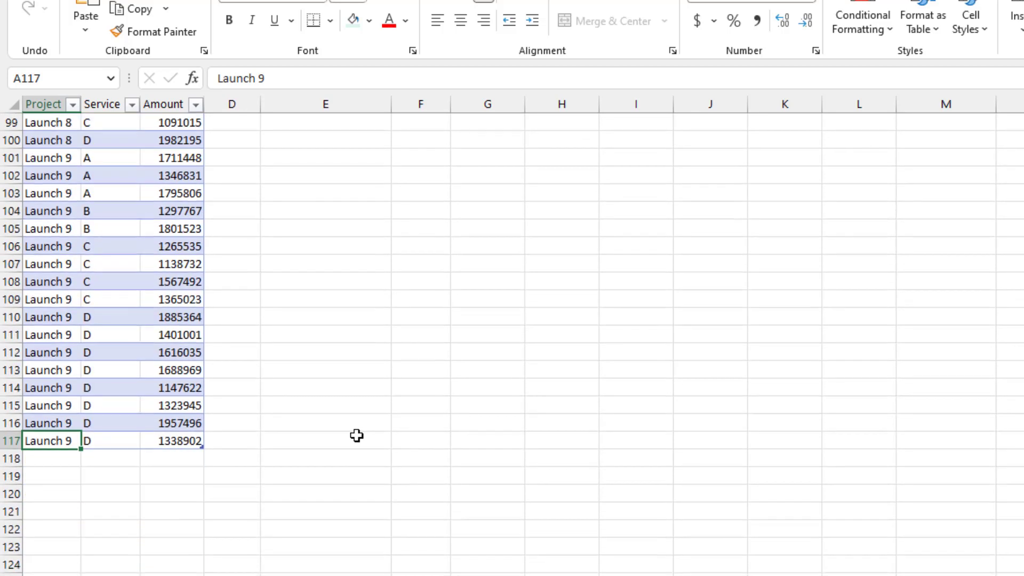
click(58, 334)
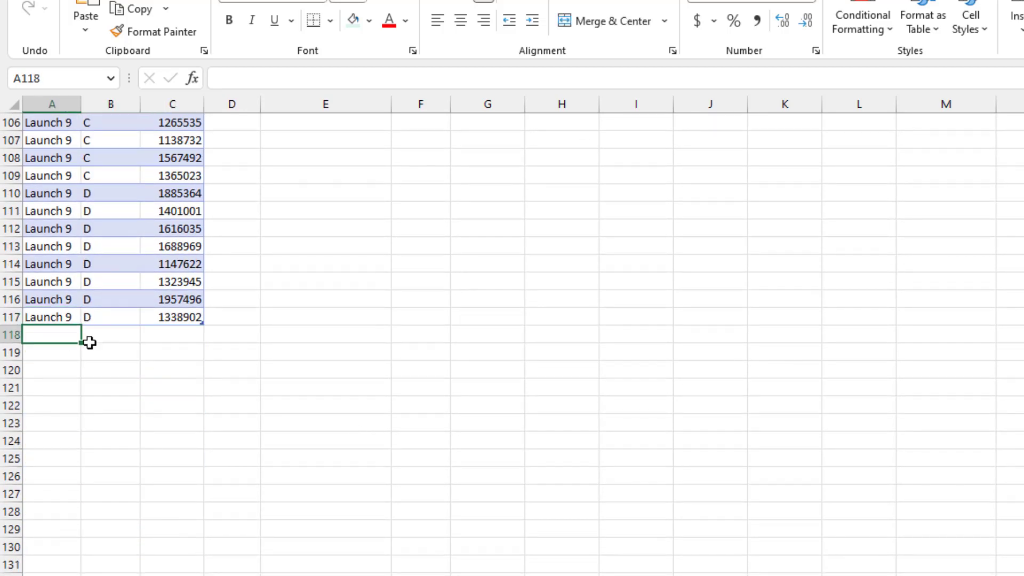
text(Launch A)
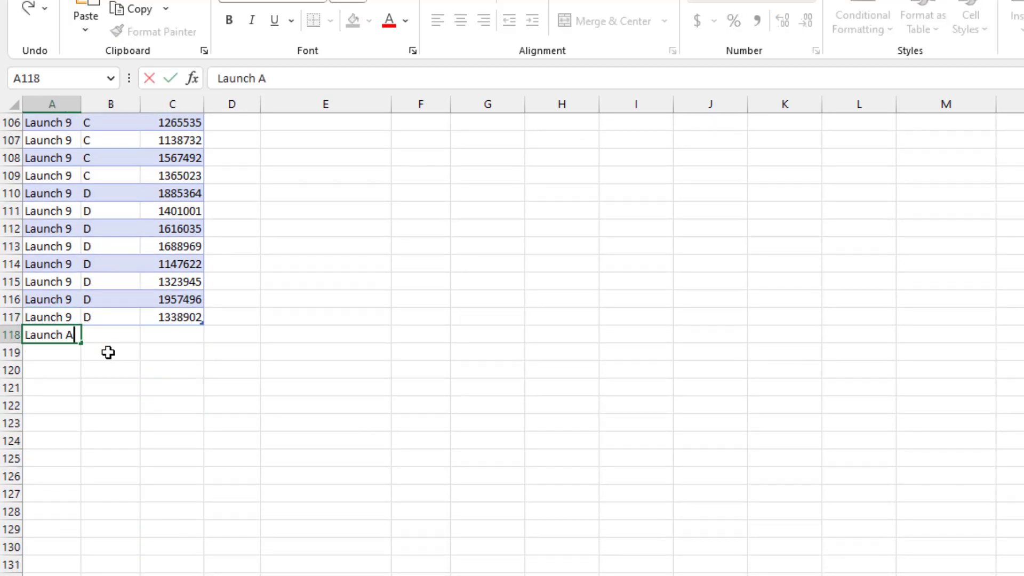
key(Tab)
text(C)
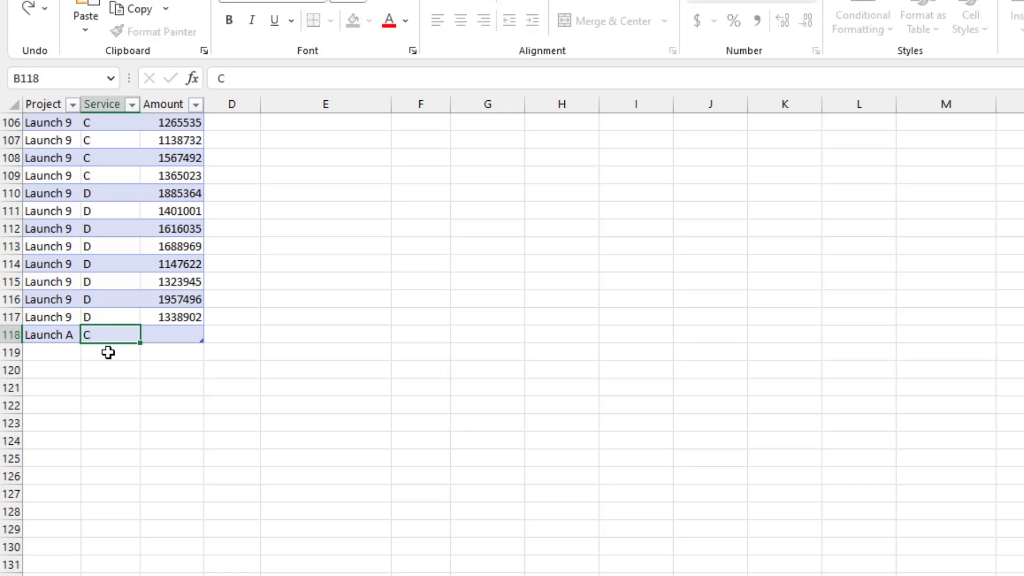
key(Tab)
text(50)
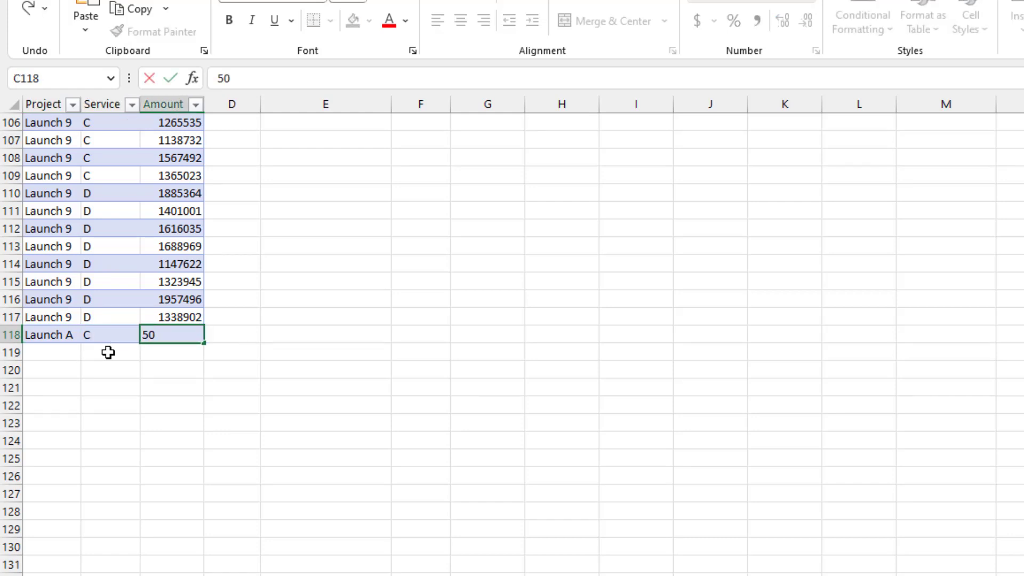
text(000000)
key(Return)
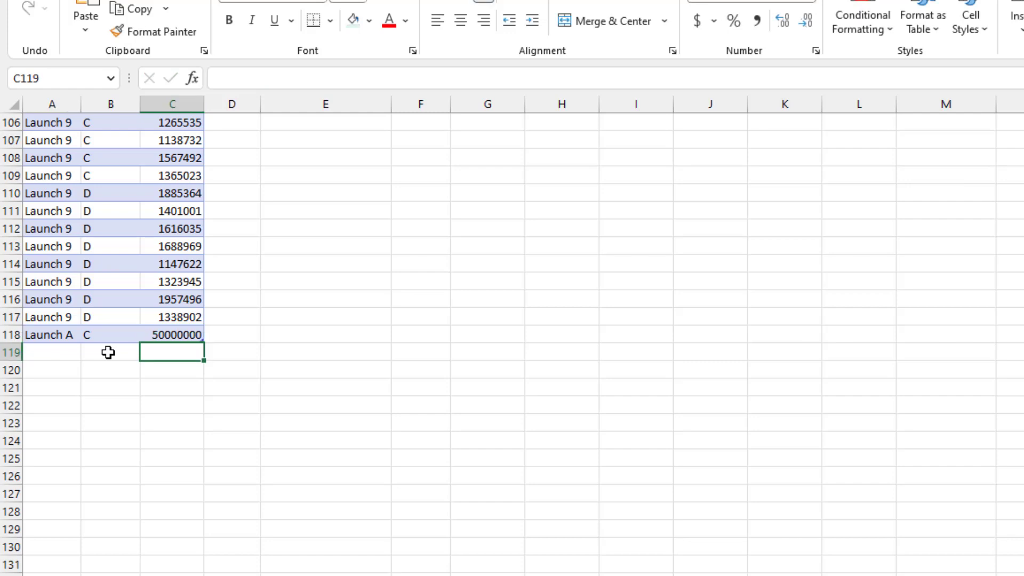
key(Up)
- Refresh the Data Model pivot table to bring in the new Launch A record from the source table
key(ctrl+Home)
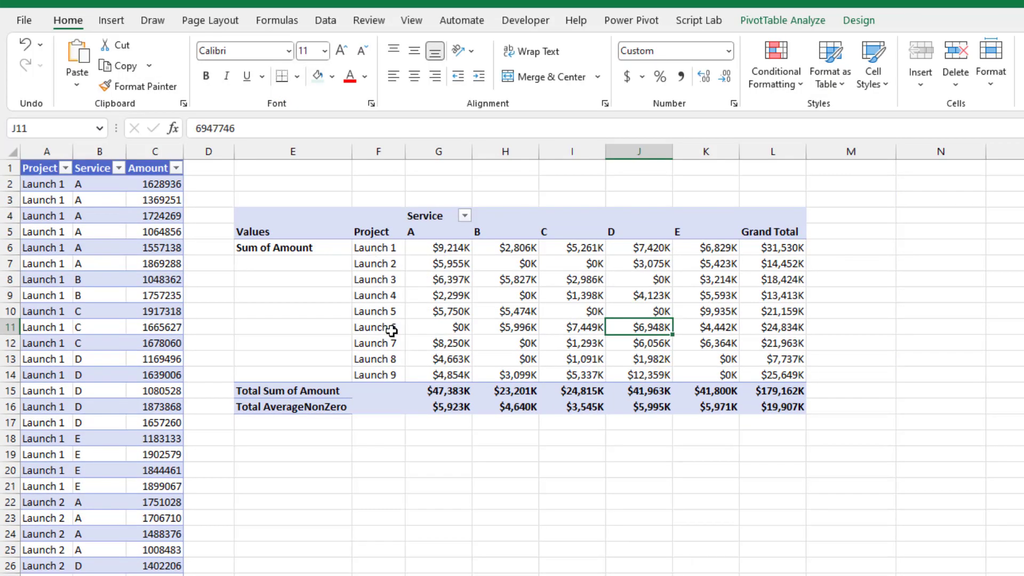
click(762, 25)
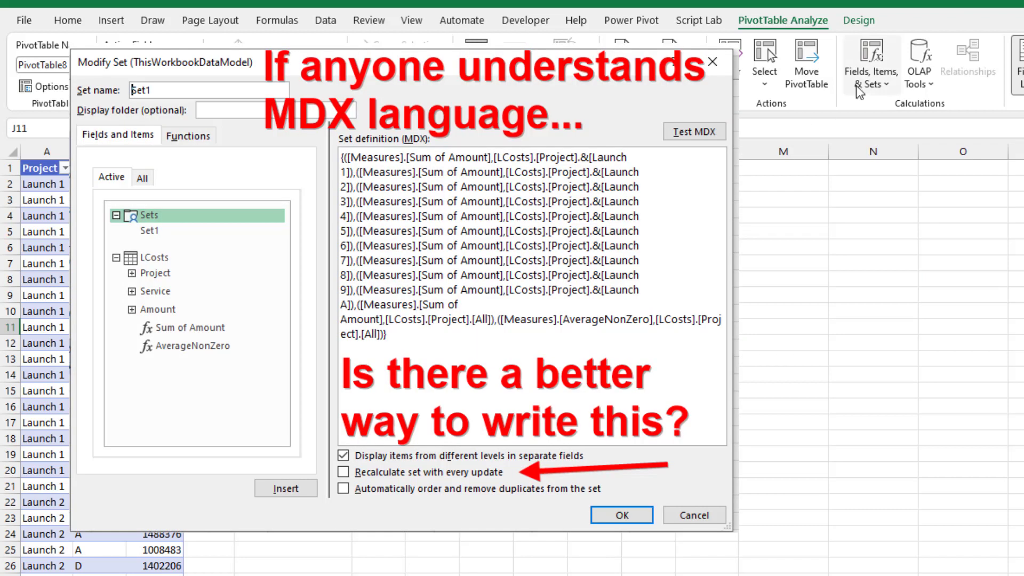
- Edit Set1 to add a Sum of Amount row for project Launch A between Launch 9 and the All rows, and apply the set
click(865, 85)
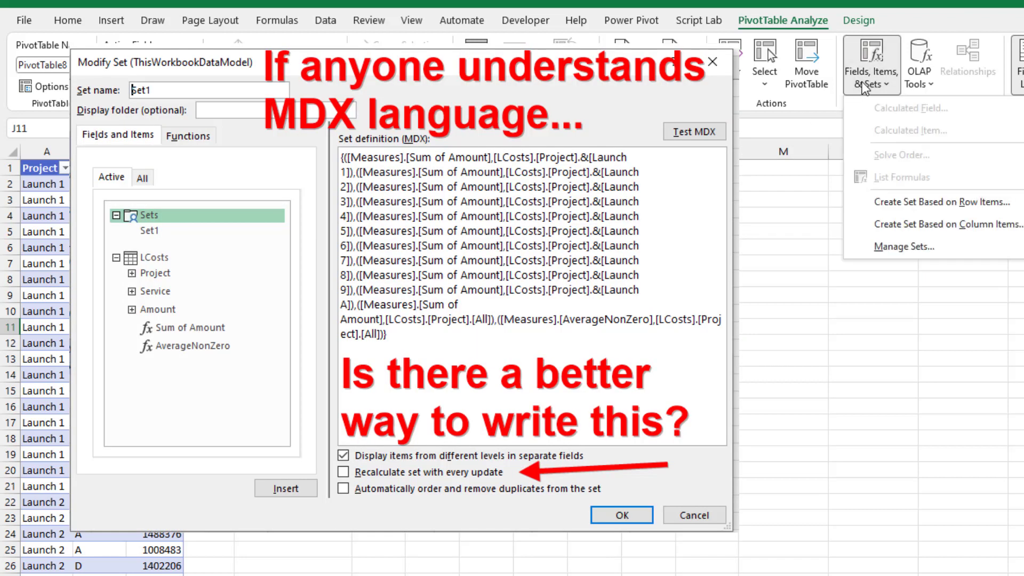
click(890, 250)
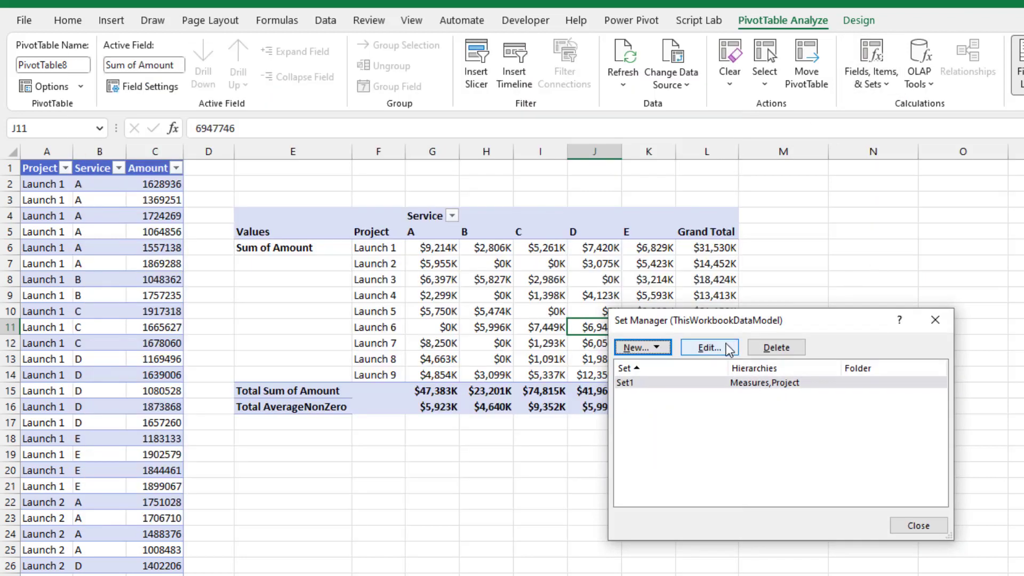
click(724, 348)
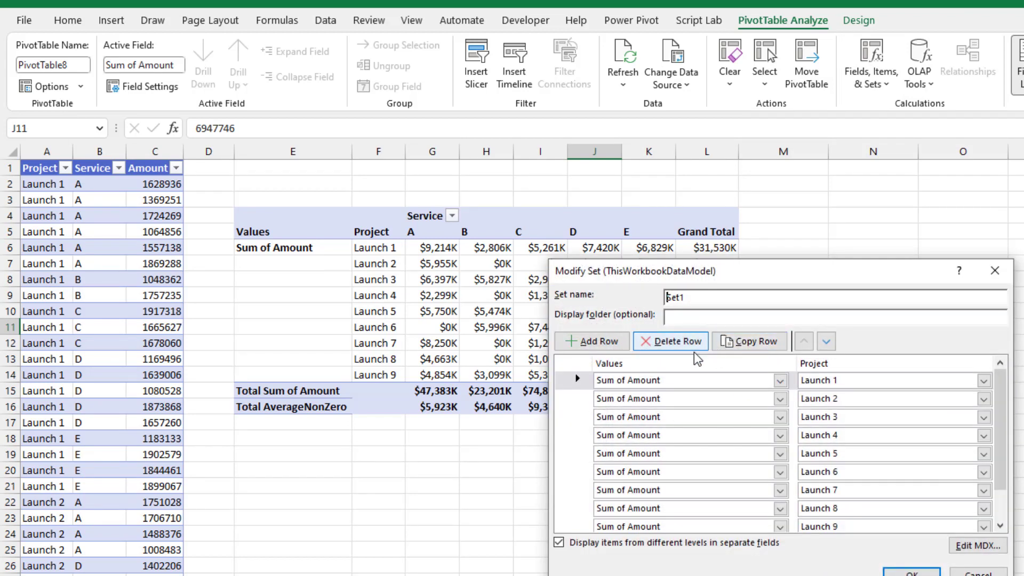
click(1001, 502)
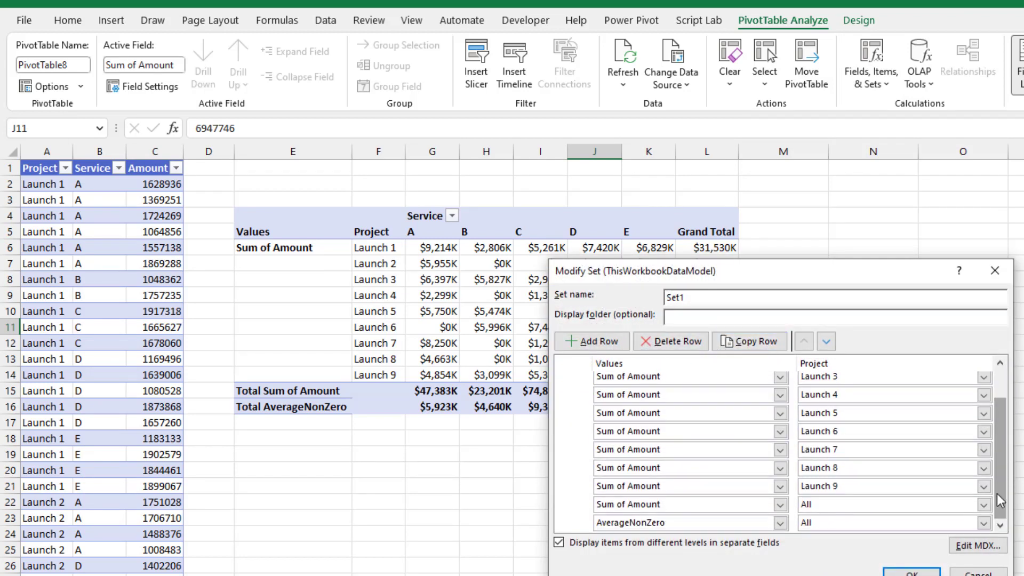
click(576, 505)
click(596, 341)
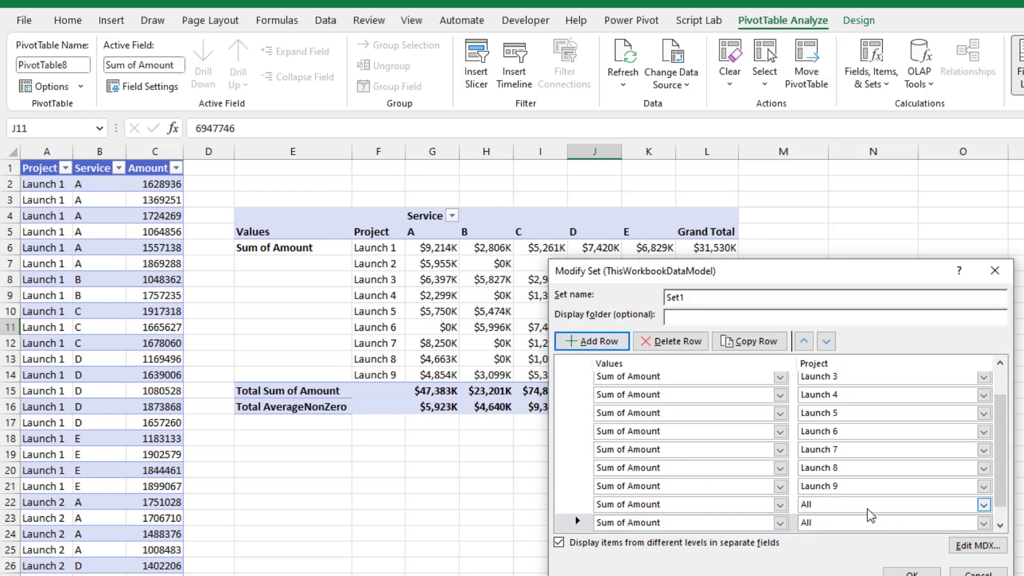
click(983, 504)
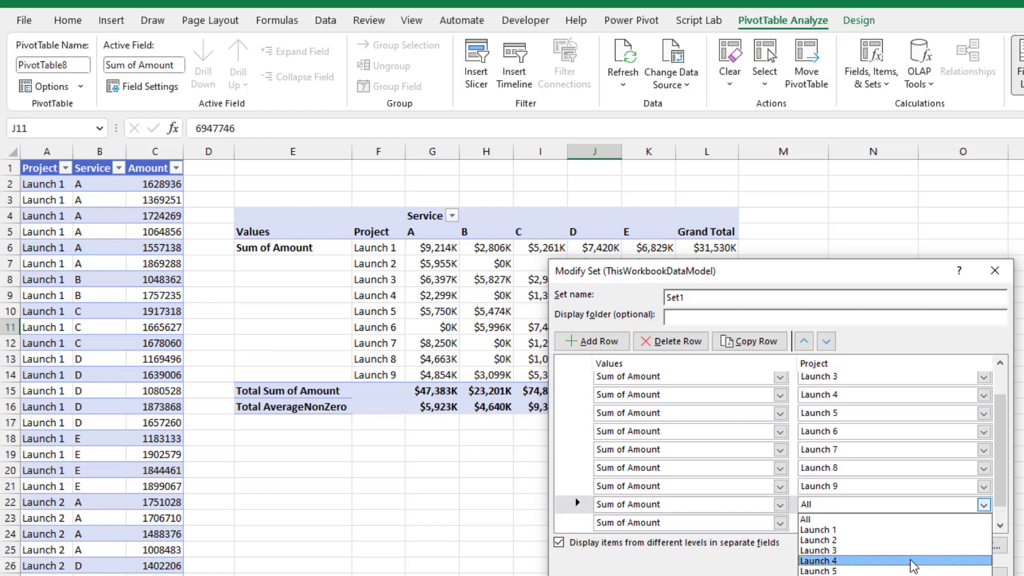
click(845, 575)
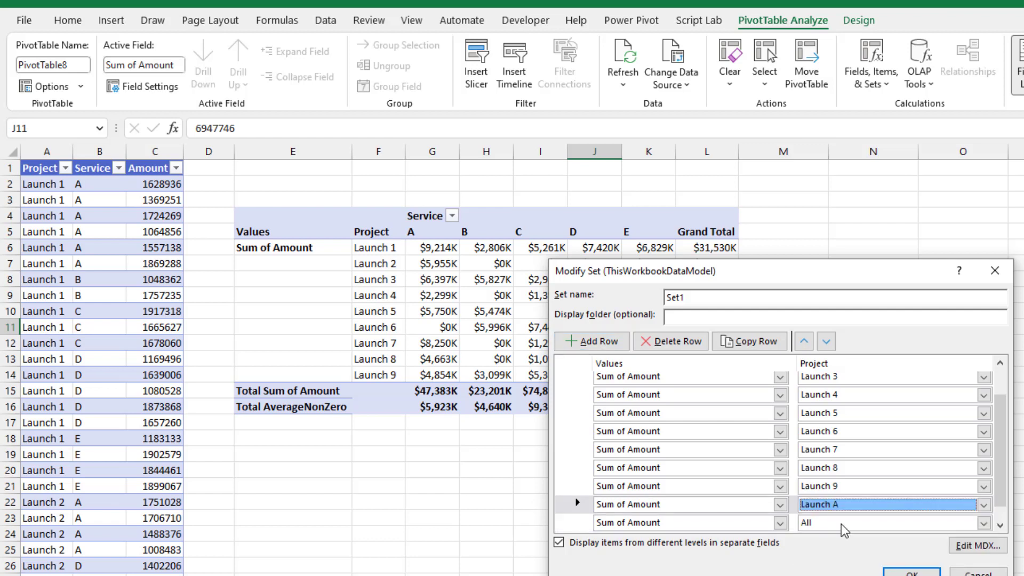
click(911, 572)
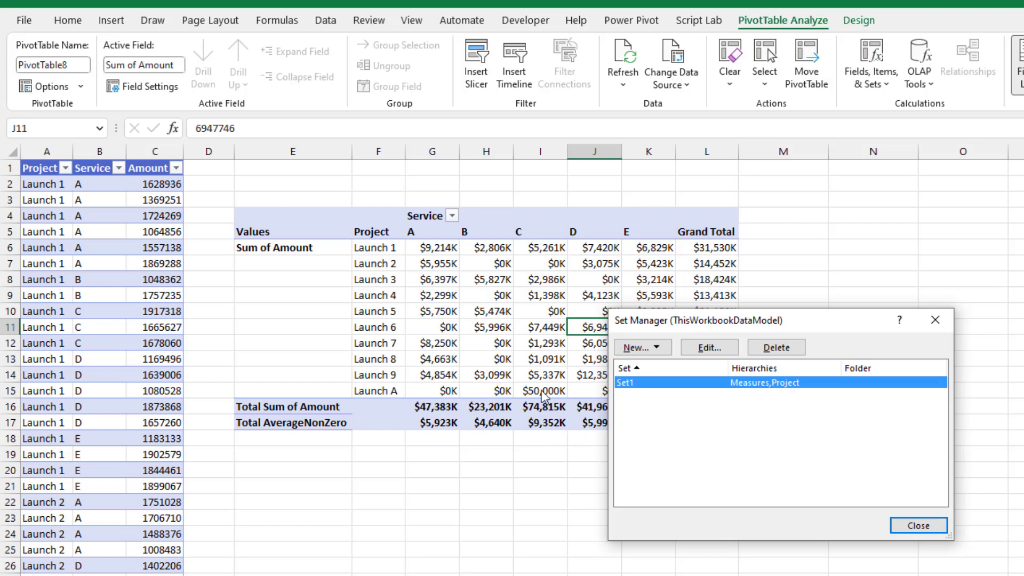
click(908, 527)
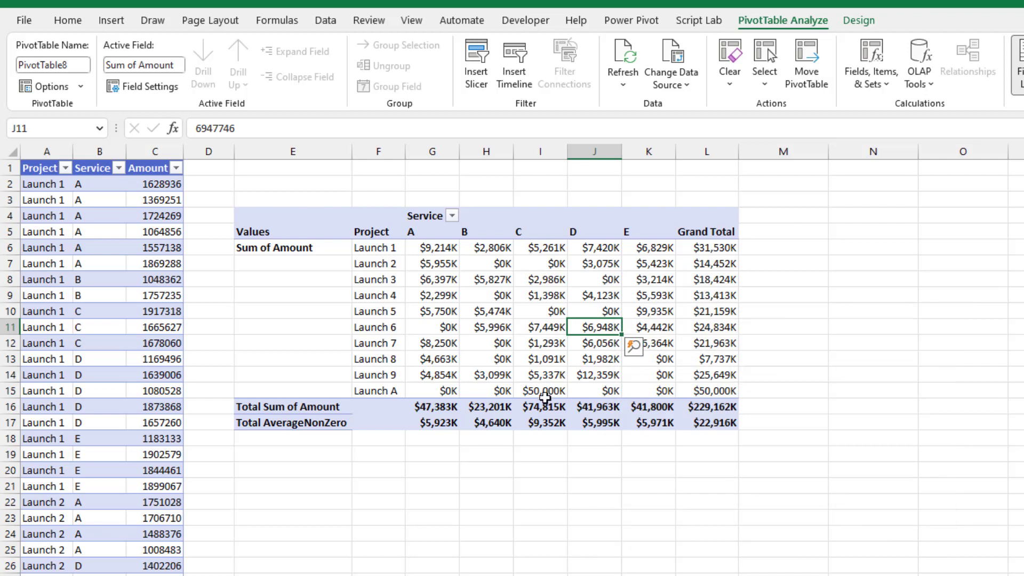
- Check the Launch A amount for service C in the pivot table and return to the preceding worksheet
mouse_move(545, 394)
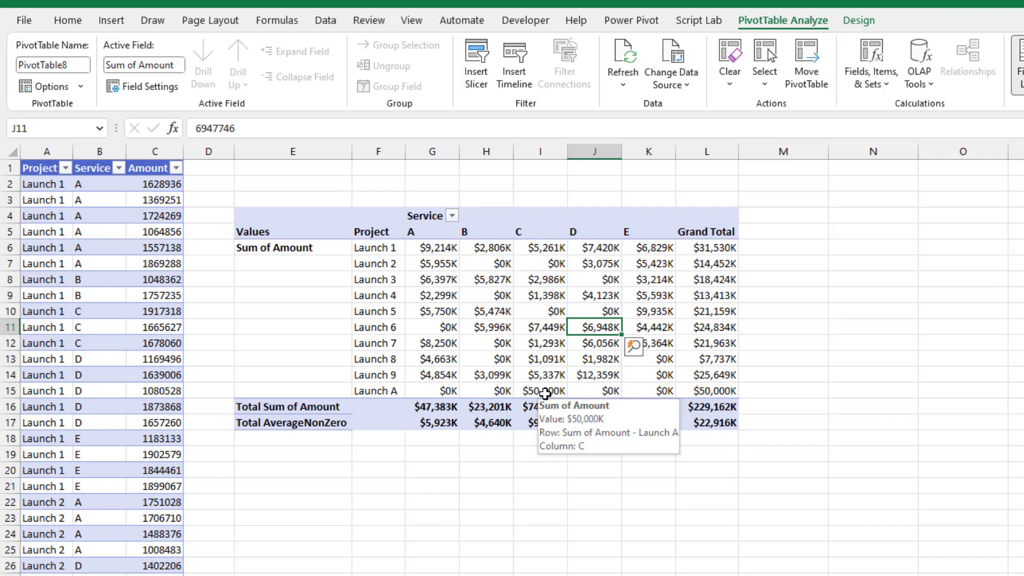
key(ctrl+Page_Up)
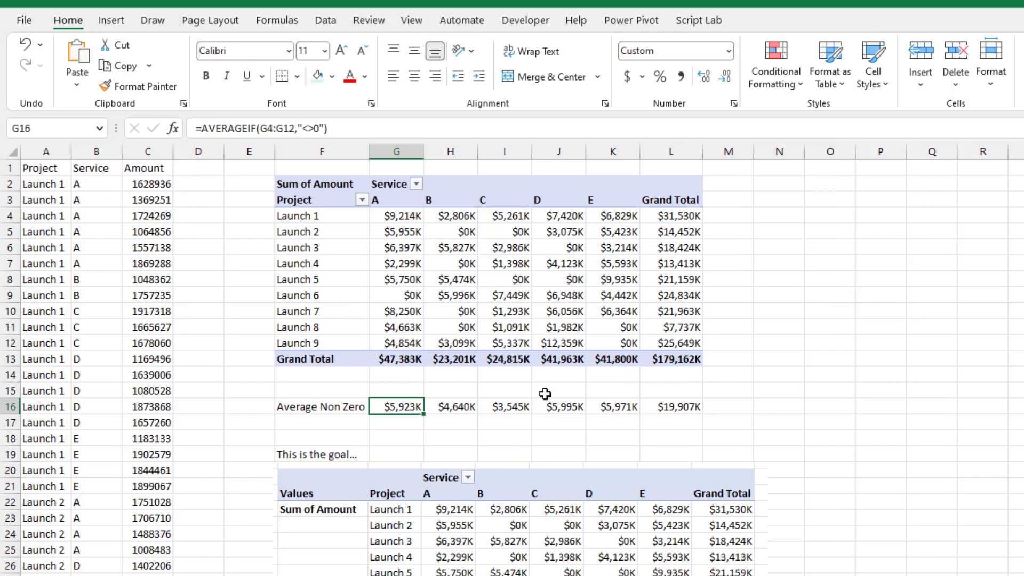